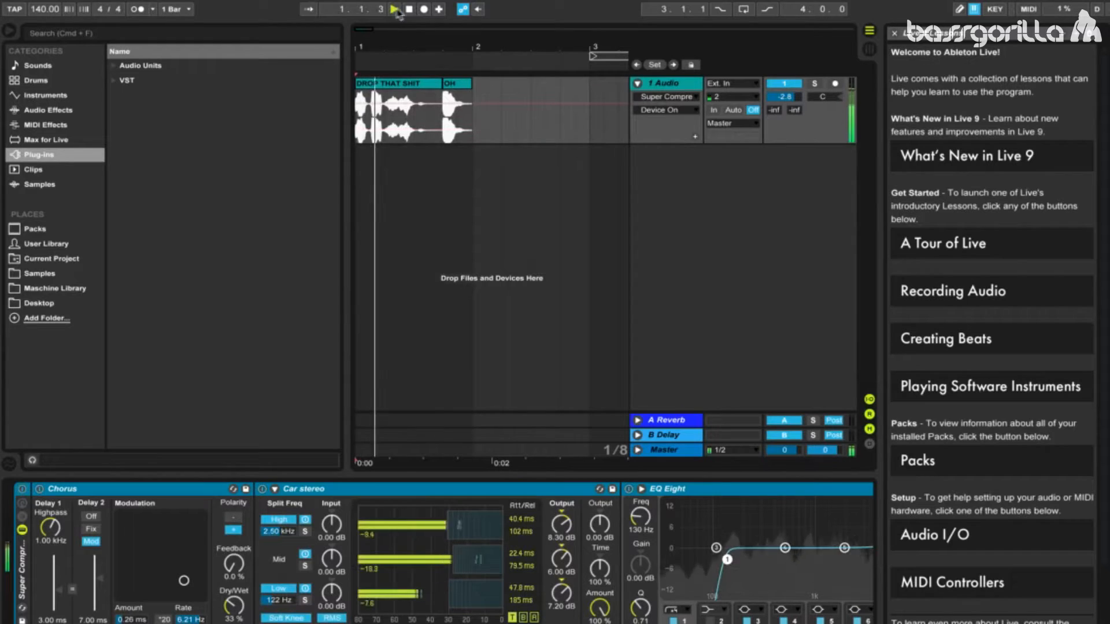
- Stop playback and look through the Chorus, Car stereo and EQ Eight devices in the audio track's effect rack
{"action": "left_click", "coordinate": [406, 11]}
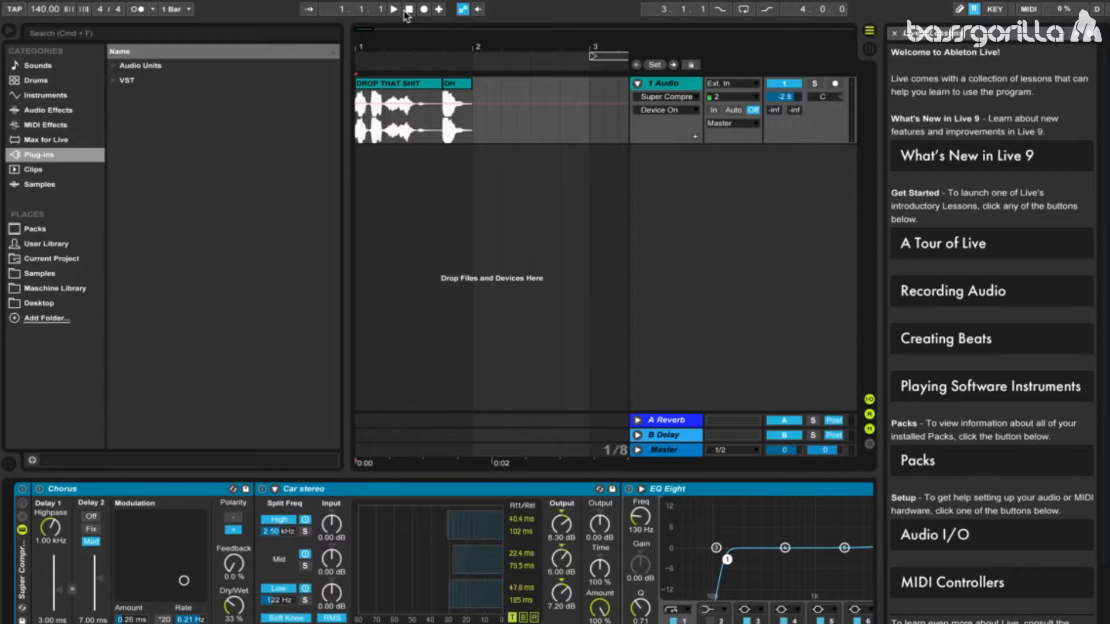
{"action": "left_click", "coordinate": [470, 134]}
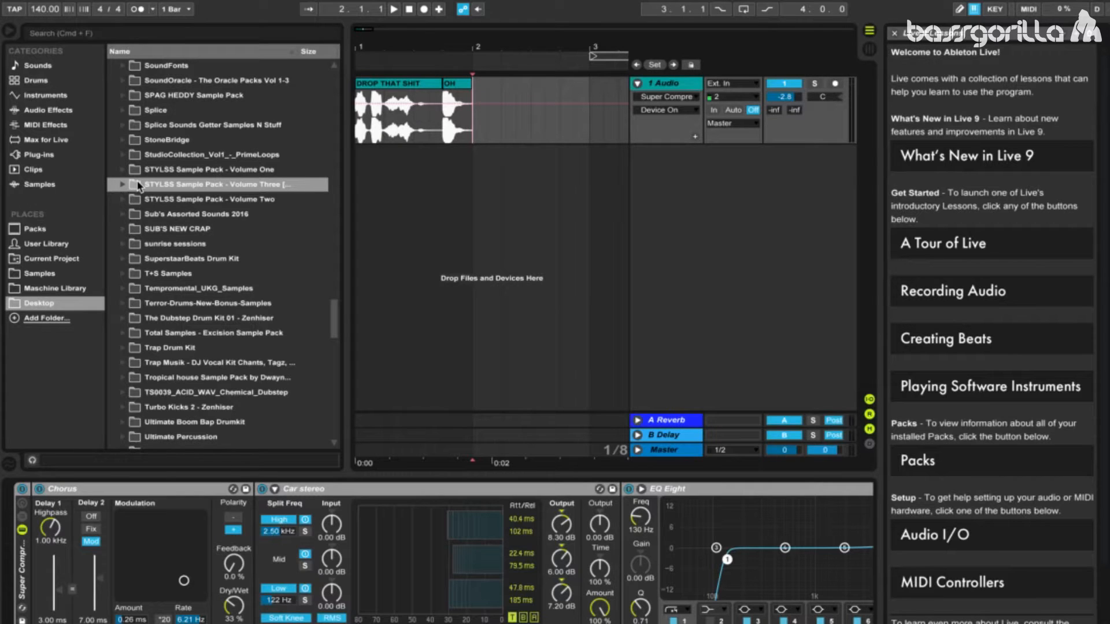
{"action": "left_click", "coordinate": [70, 489]}
{"action": "scroll", "coordinate": [746, 573], "scroll_direction": "right", "scroll_amount": 5}
{"action": "scroll", "coordinate": [746, 572], "scroll_direction": "left", "scroll_amount": 5}
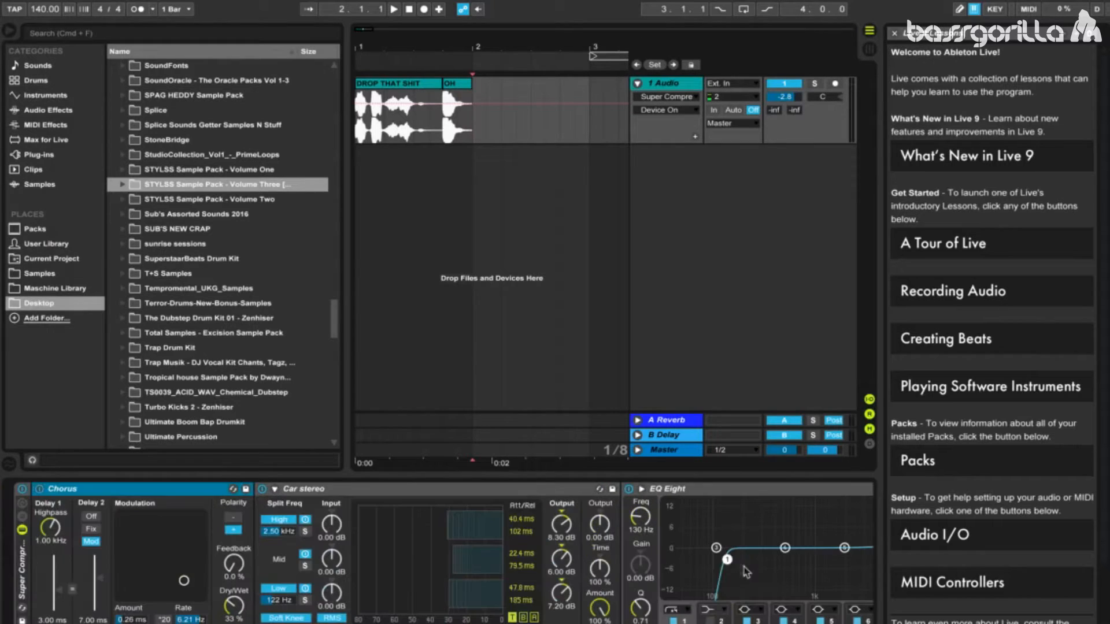
- Replace the audio track's existing effect rack with the Chorus audio effect
{"action": "left_click", "coordinate": [26, 580]}
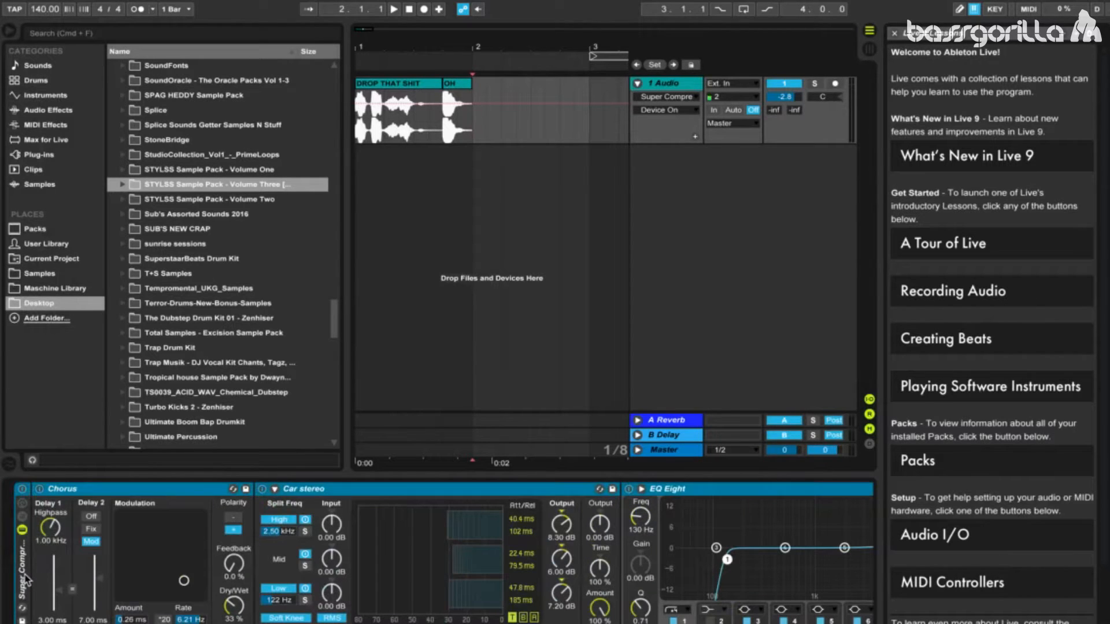
{"action": "key", "text": "Delete"}
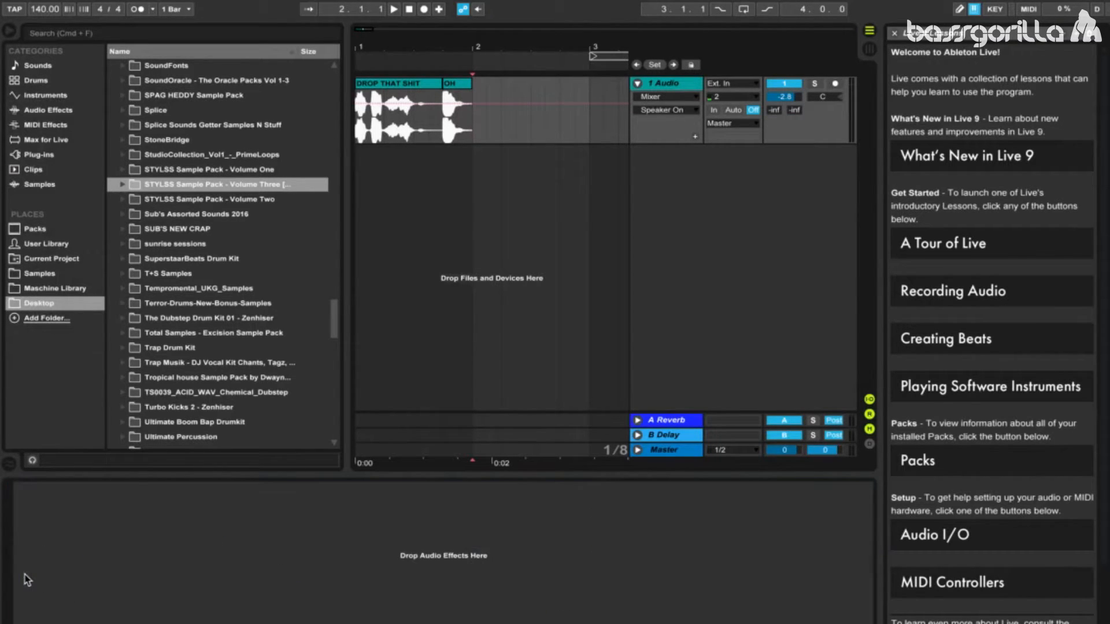
{"action": "left_click", "coordinate": [65, 116]}
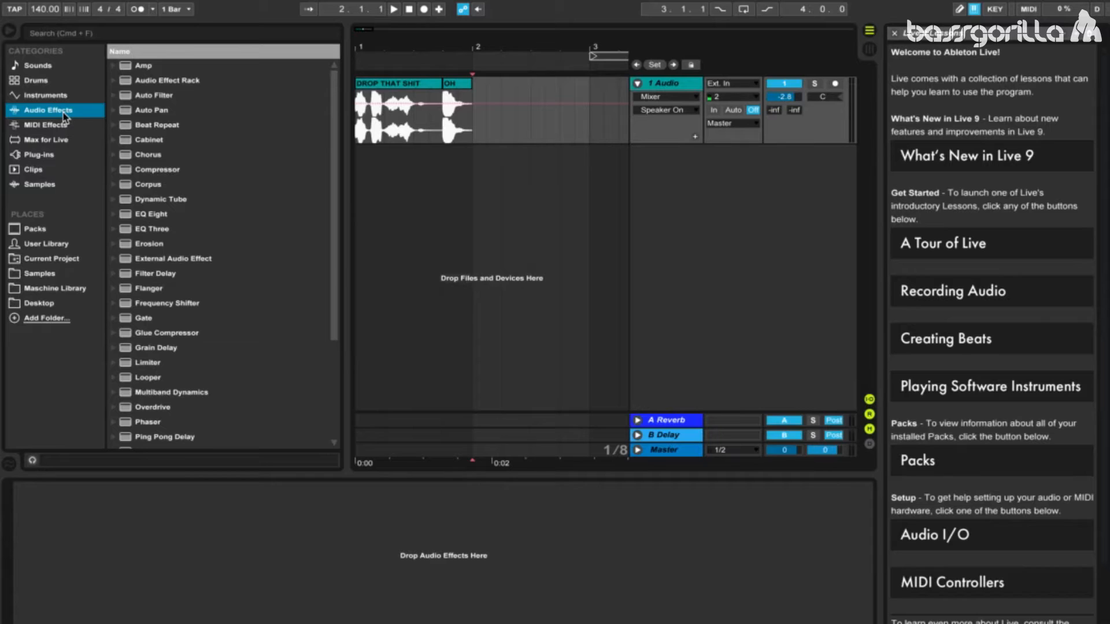
{"action": "left_click_drag", "start_coordinate": [145, 155], "coordinate": [407, 119]}
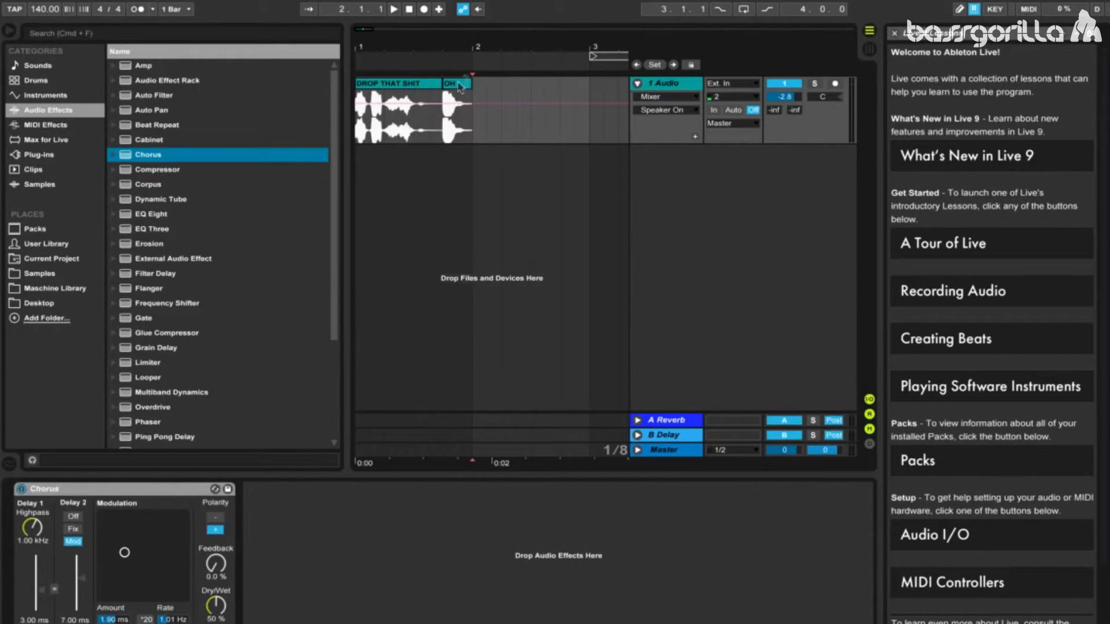
- Set the arrangement loop to cover only bar 1, enable looping, and audition the vocal clips
{"action": "left_click_drag", "start_coordinate": [466, 49], "coordinate": [330, 54]}
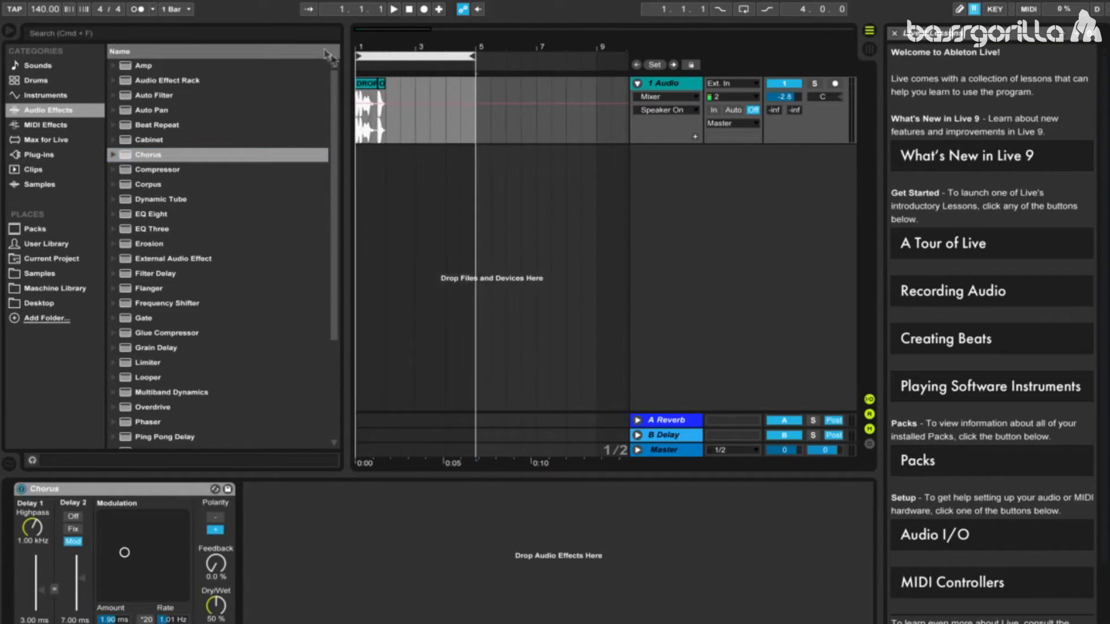
{"action": "left_click_drag", "start_coordinate": [476, 55], "coordinate": [383, 55]}
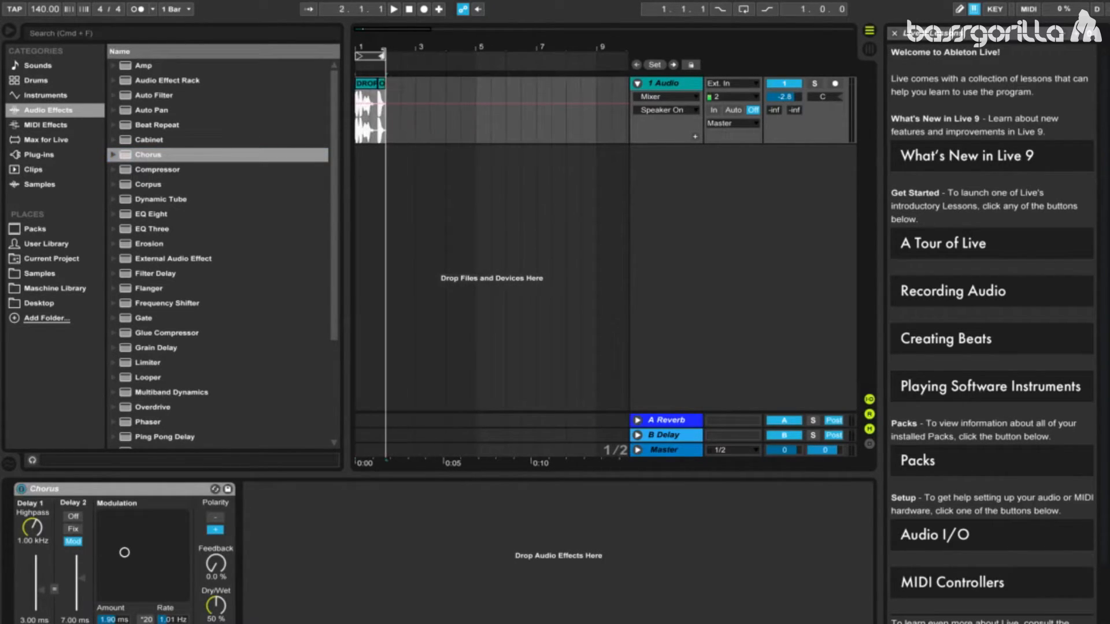
{"action": "left_click", "coordinate": [382, 58]}
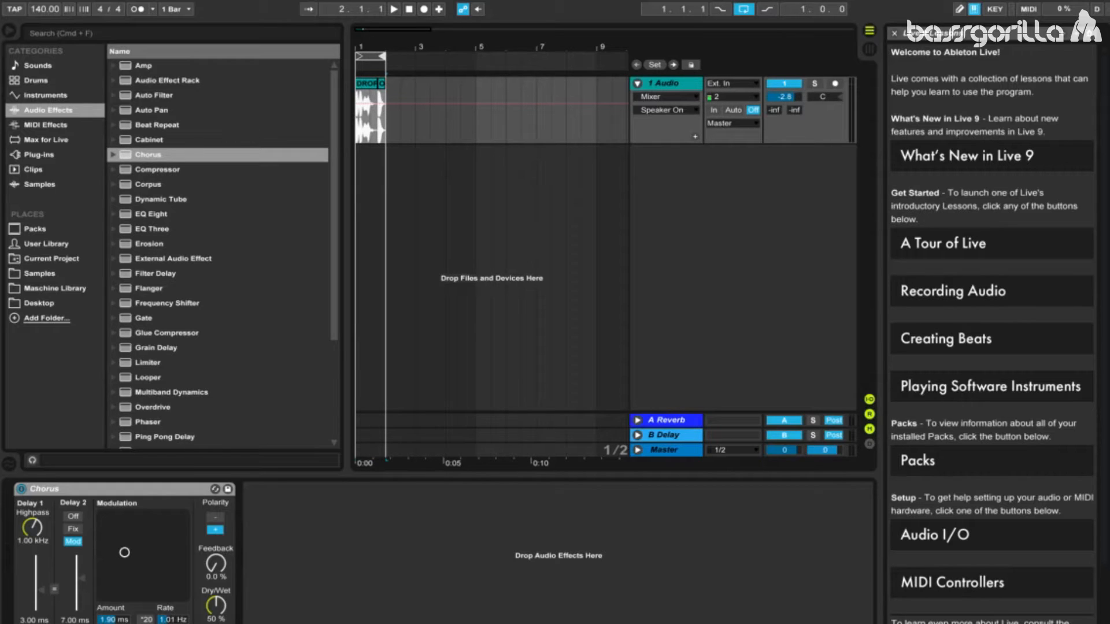
{"action": "left_click", "coordinate": [395, 10]}
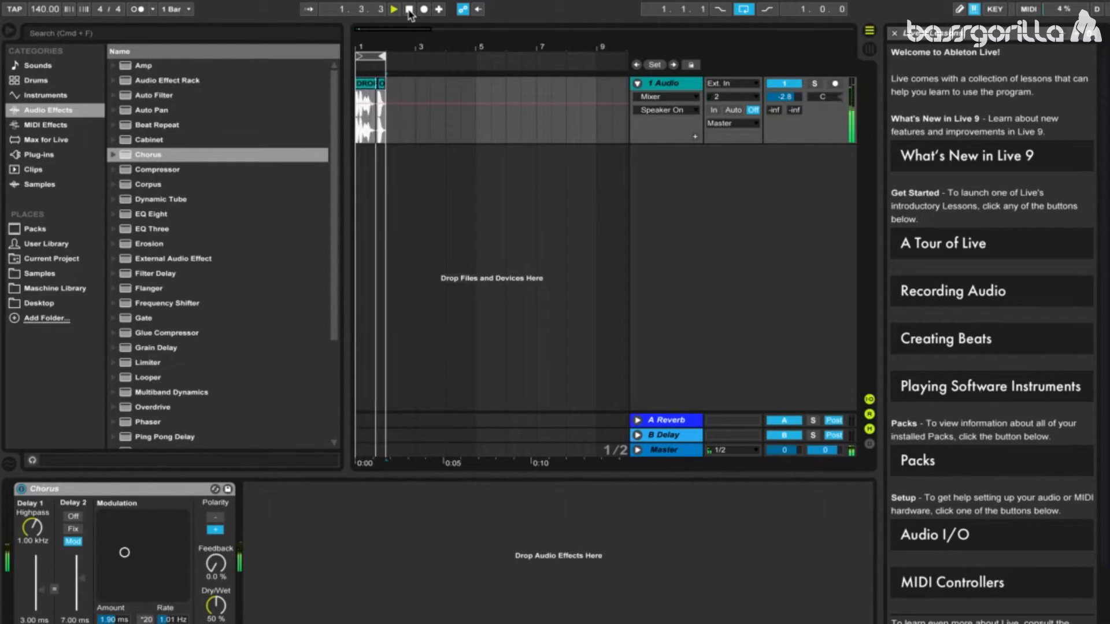
{"action": "left_click", "coordinate": [409, 11]}
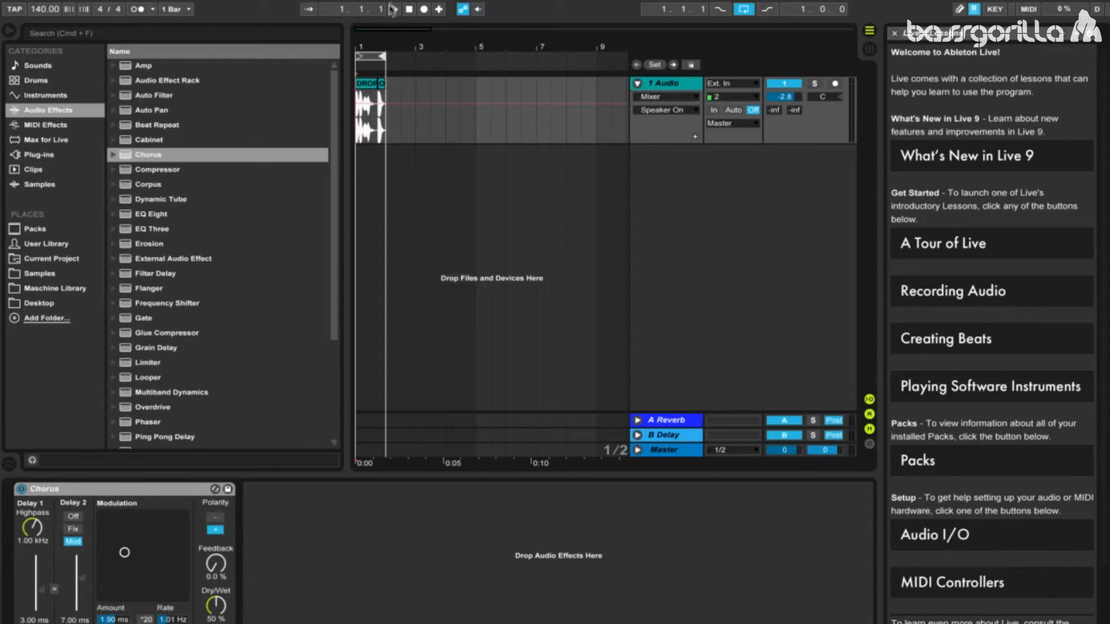
- Audition the loop with the default Chorus and lower the audio track's volume to -10.2 dB
{"action": "key", "text": "space"}
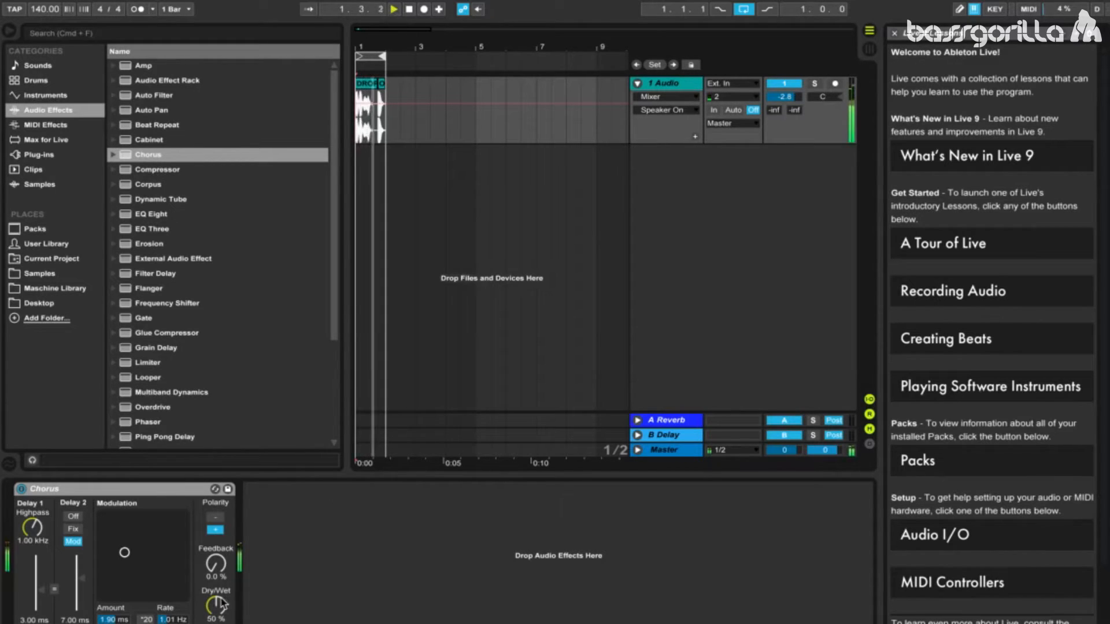
{"action": "left_click", "coordinate": [215, 604]}
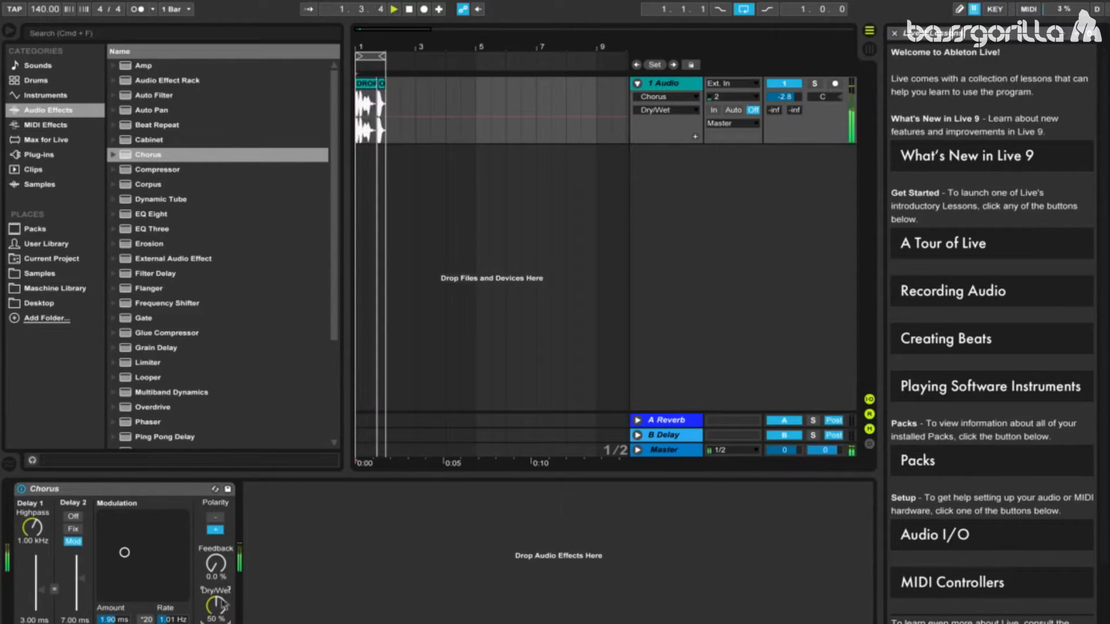
{"action": "key", "text": "space"}
{"action": "left_click_drag", "start_coordinate": [785, 97], "coordinate": [784, 113]}
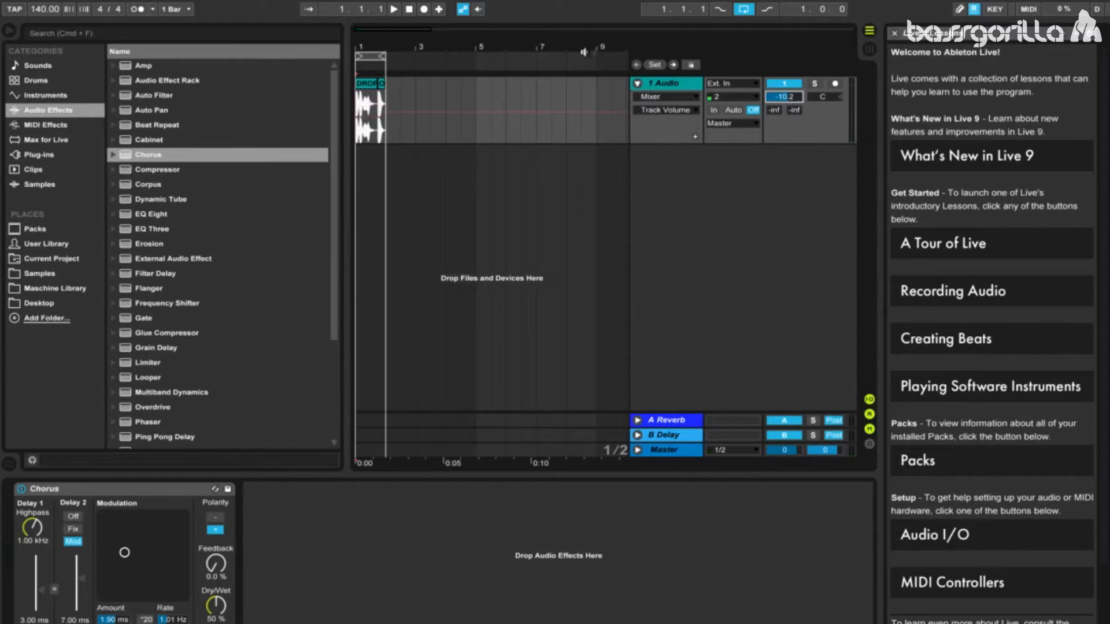
- Set the Chorus Dry/Wet to 33% and the track volume to -21.2 dB during playback
{"action": "left_click", "coordinate": [398, 9]}
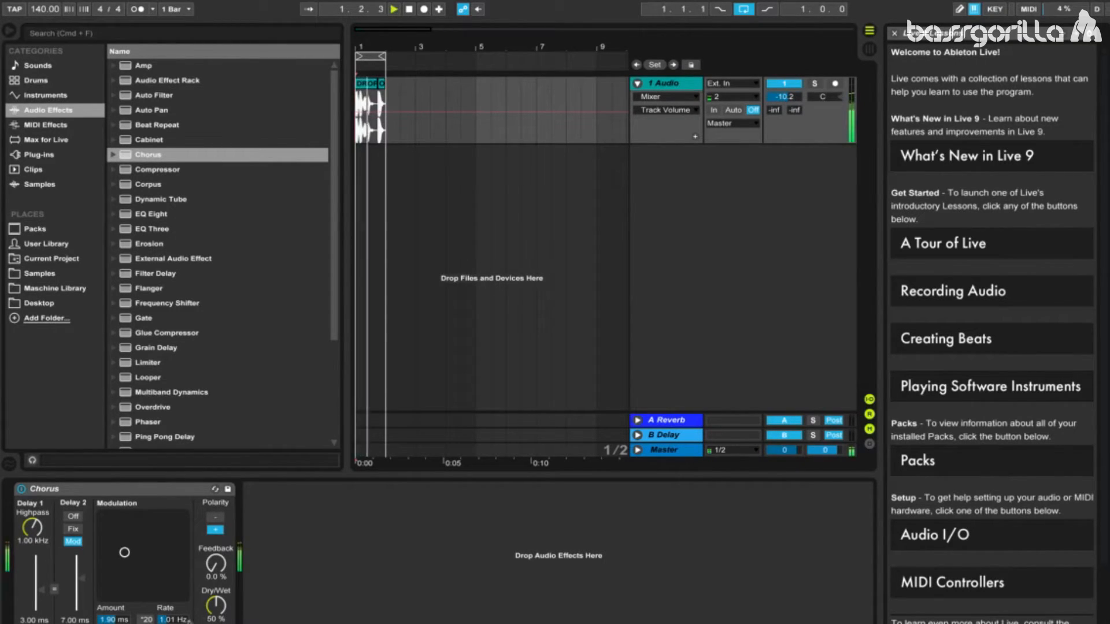
{"action": "left_click_drag", "start_coordinate": [215, 607], "coordinate": [215, 618]}
{"action": "left_click_drag", "start_coordinate": [784, 97], "coordinate": [784, 115]}
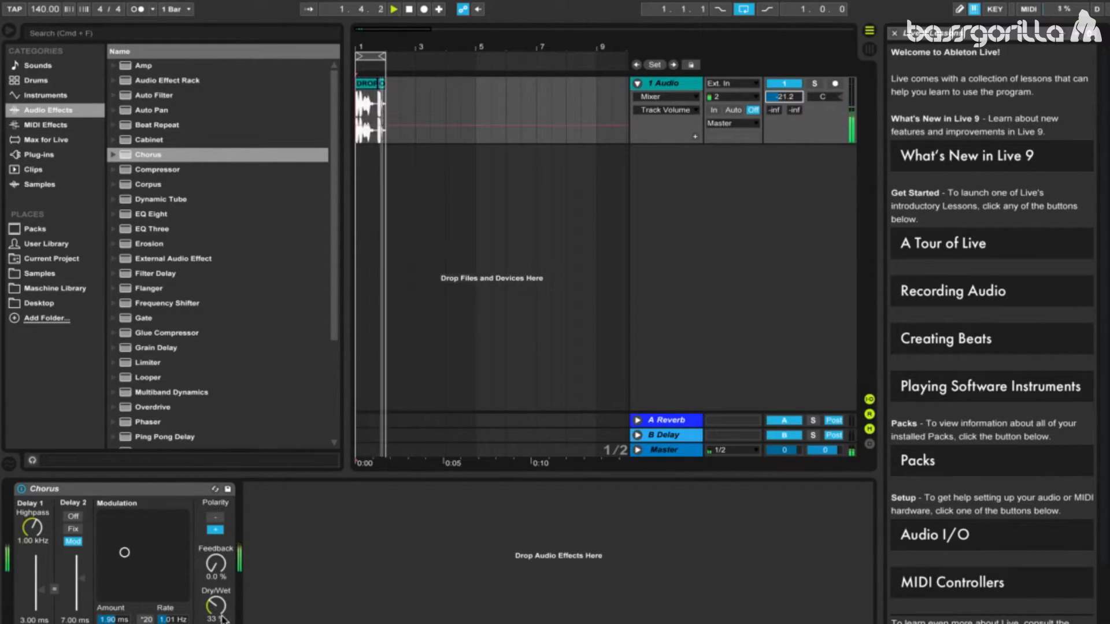
{"action": "left_click", "coordinate": [408, 9]}
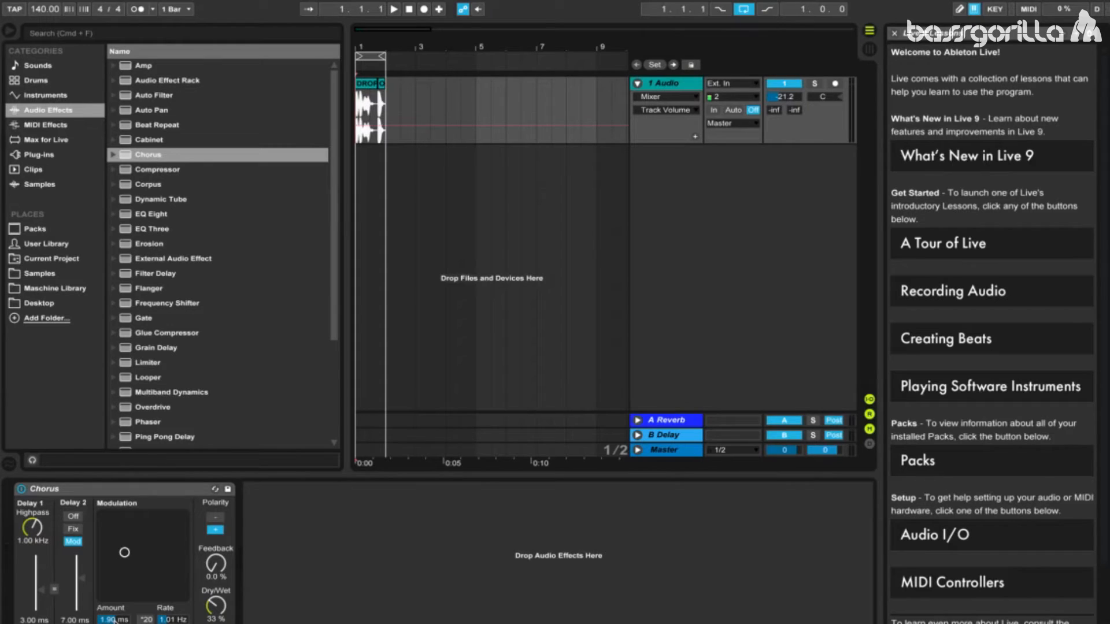
- Set the track volume to -14.2 dB and the Chorus modulation amount to 0.26 ms while the loop plays
{"action": "left_click", "coordinate": [394, 9]}
{"action": "left_click_drag", "start_coordinate": [786, 96], "coordinate": [786, 115]}
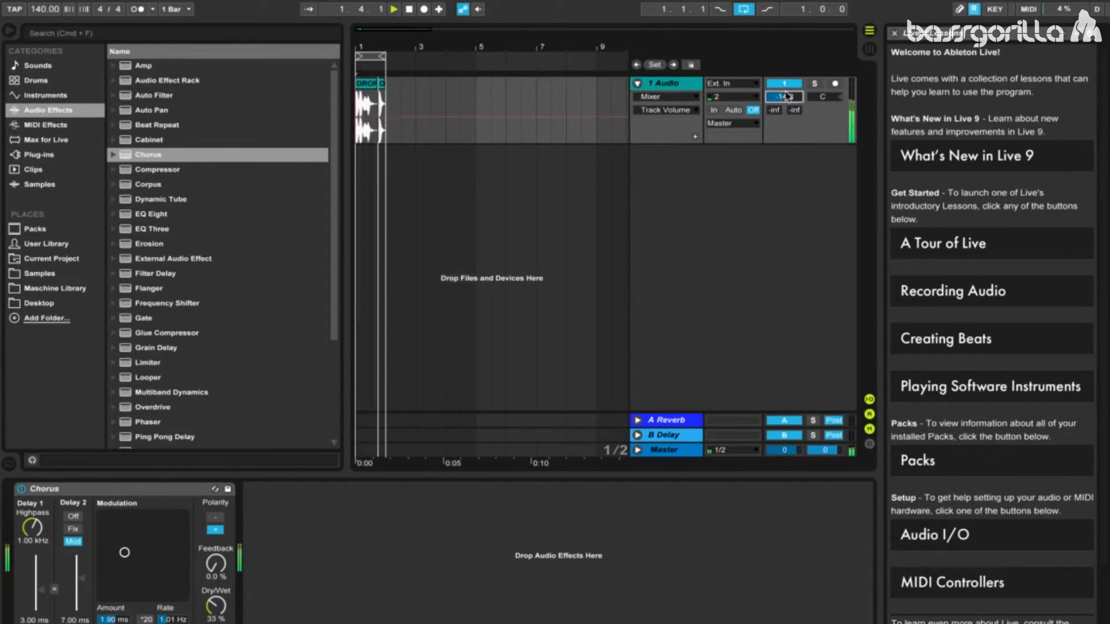
{"action": "left_click_drag", "start_coordinate": [113, 617], "coordinate": [113, 617]}
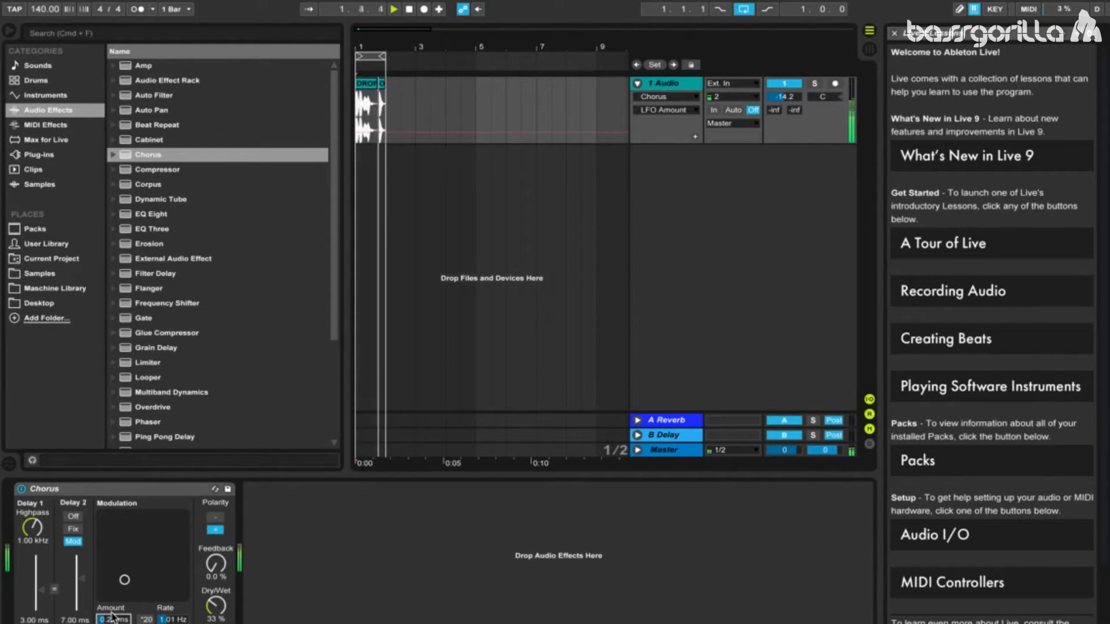
{"action": "type", "text": "0"}
{"action": "key", "text": "Return"}
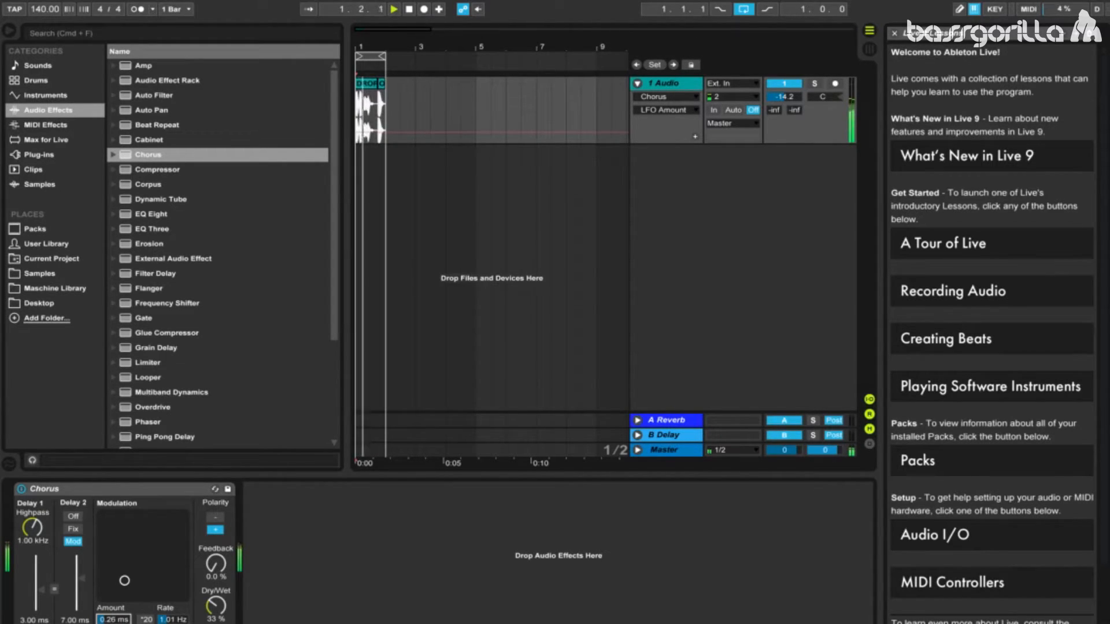
{"action": "left_click", "coordinate": [408, 9]}
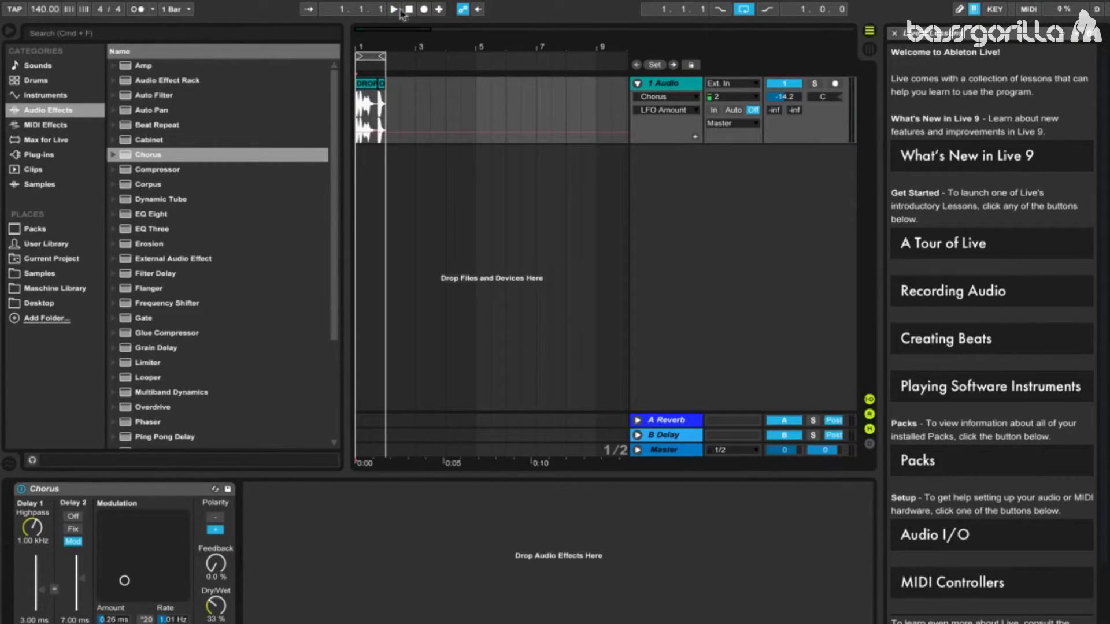
- Set the Chorus modulation rate to 6.21 Hz while the loop plays, and stop playback
{"action": "left_click", "coordinate": [394, 10]}
{"action": "left_click", "coordinate": [174, 619]}
{"action": "left_click_drag", "start_coordinate": [173, 619], "coordinate": [174, 586]}
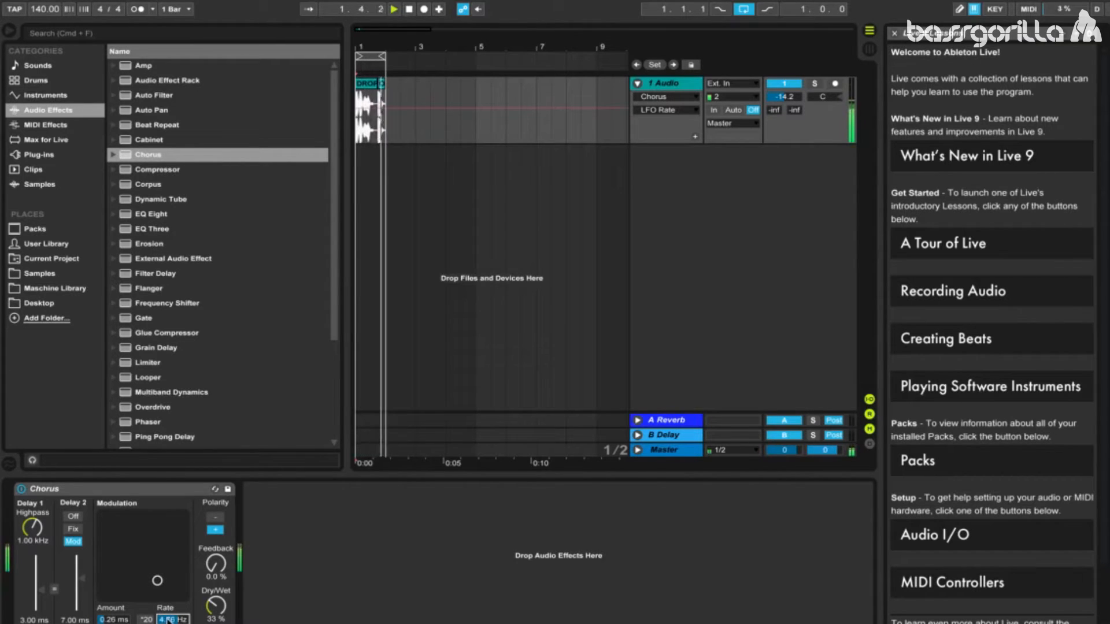
{"action": "type", "text": "6.21"}
{"action": "key", "text": "Return"}
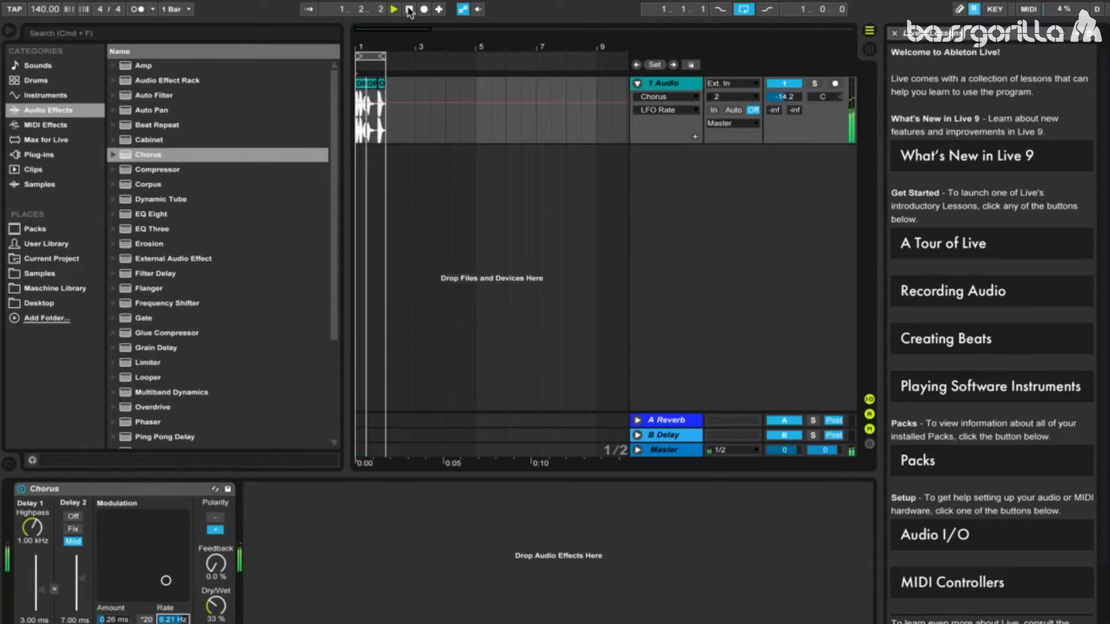
{"action": "left_click", "coordinate": [159, 156]}
{"action": "key", "text": "space"}
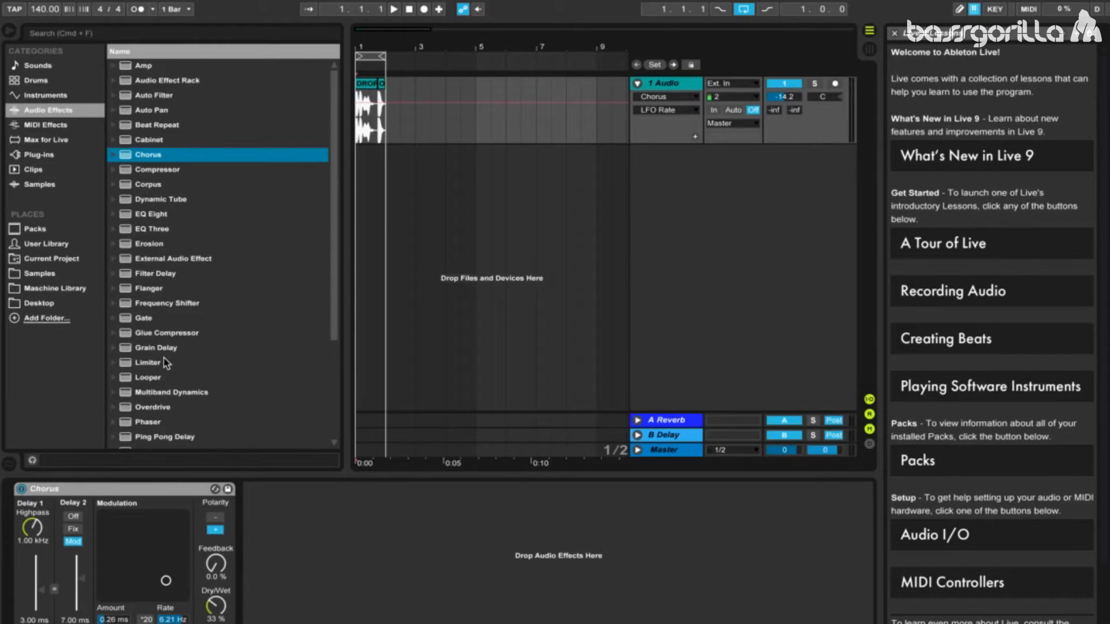
- Add the Car stereo preset of Multiband Dynamics after the Chorus and audition the loop
{"action": "scroll", "coordinate": [164, 360], "scroll_direction": "down", "scroll_amount": 3}
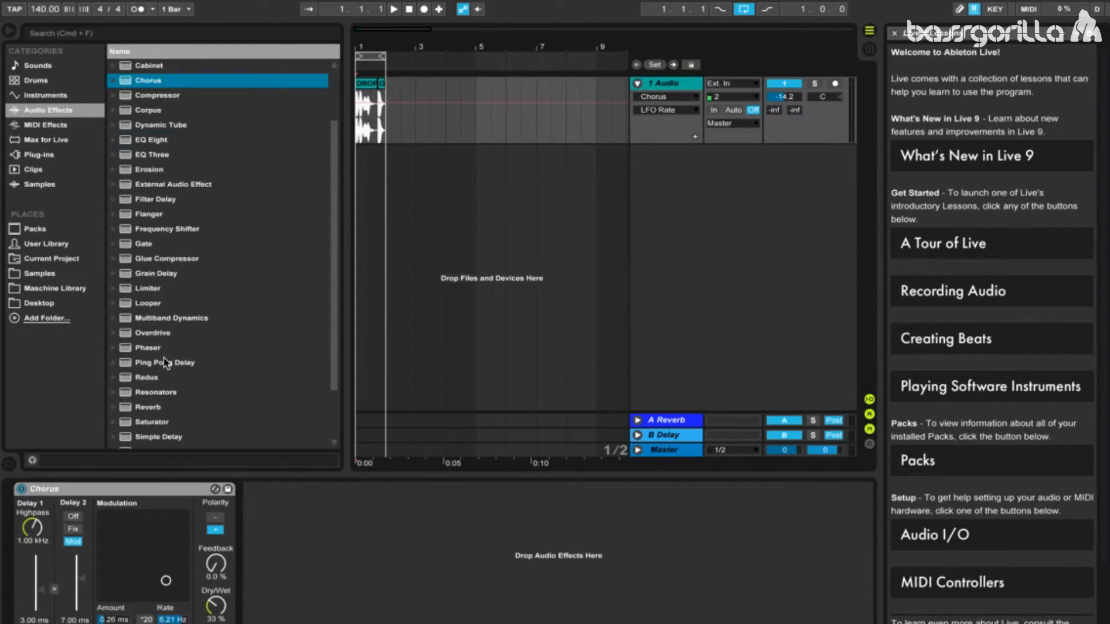
{"action": "left_click", "coordinate": [114, 319]}
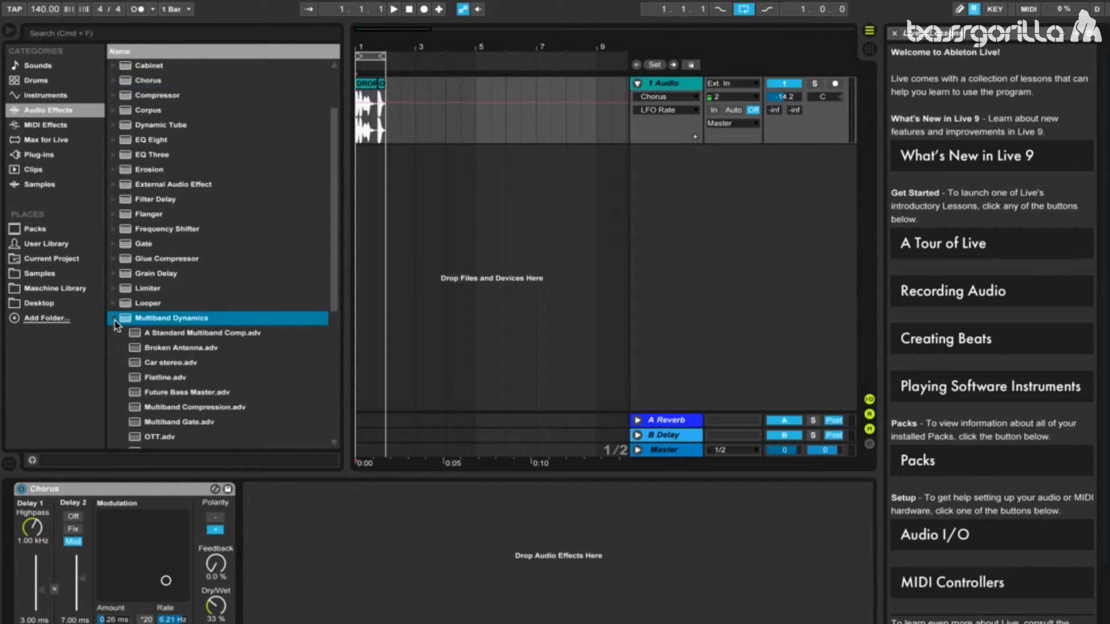
{"action": "left_click_drag", "start_coordinate": [168, 333], "coordinate": [354, 599]}
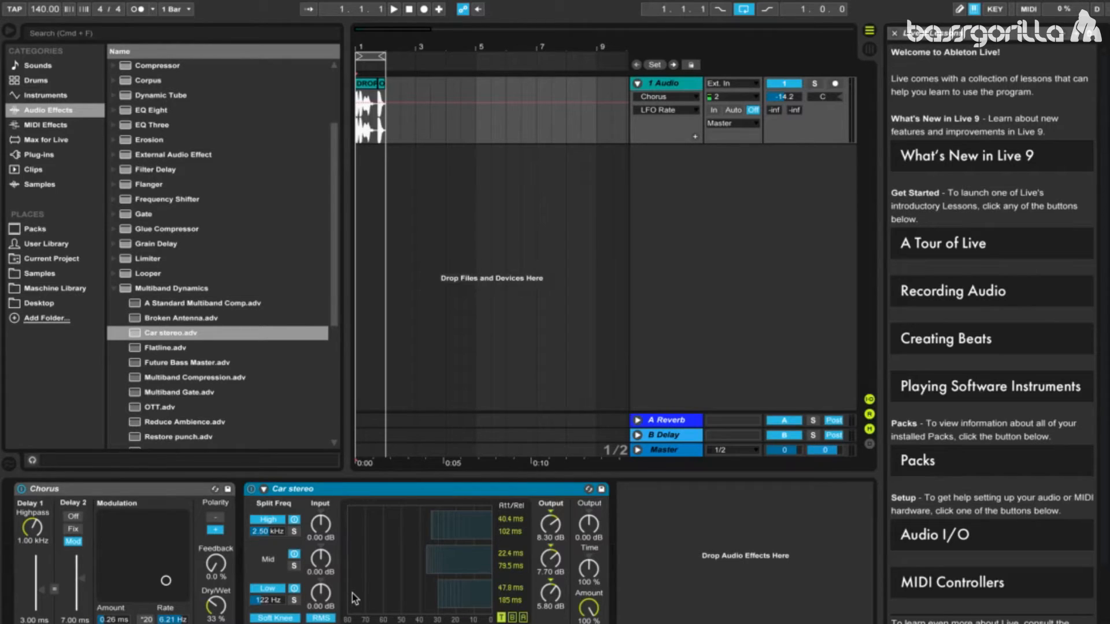
{"action": "left_click", "coordinate": [395, 10]}
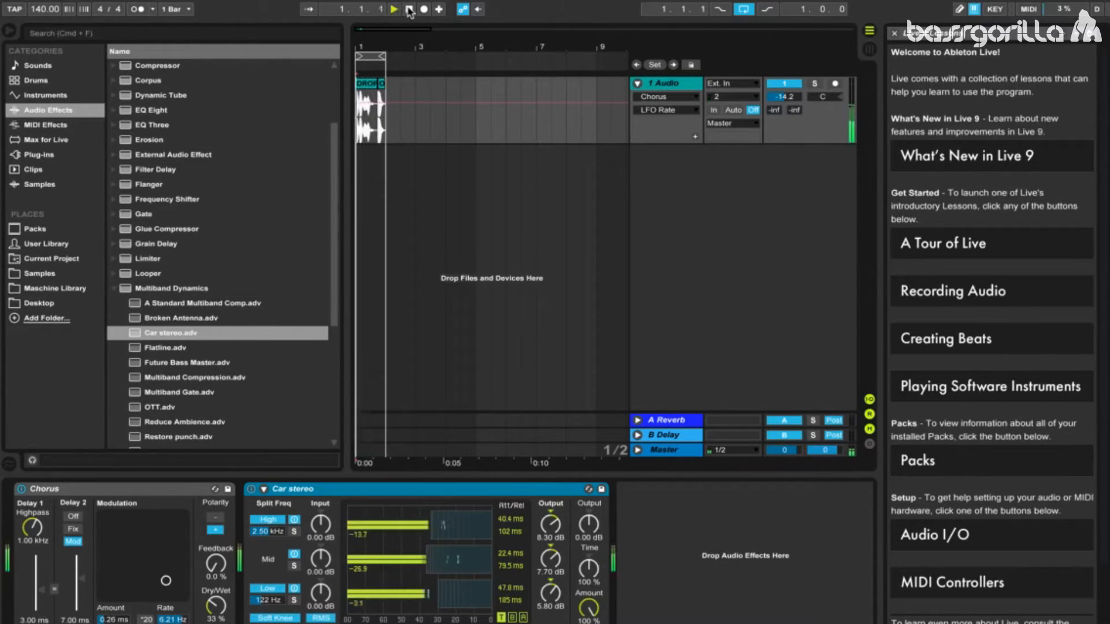
{"action": "left_click", "coordinate": [409, 10]}
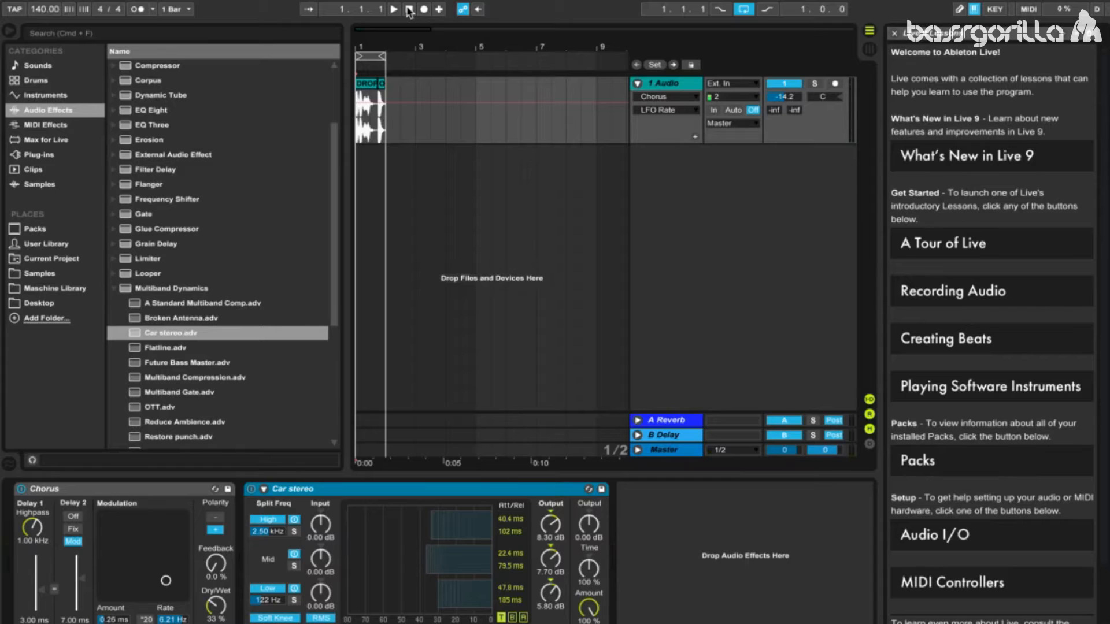
- Compare the looped vocal with the Car stereo device bypassed and active, leaving it active
{"action": "left_click", "coordinate": [251, 489]}
{"action": "key", "text": "space"}
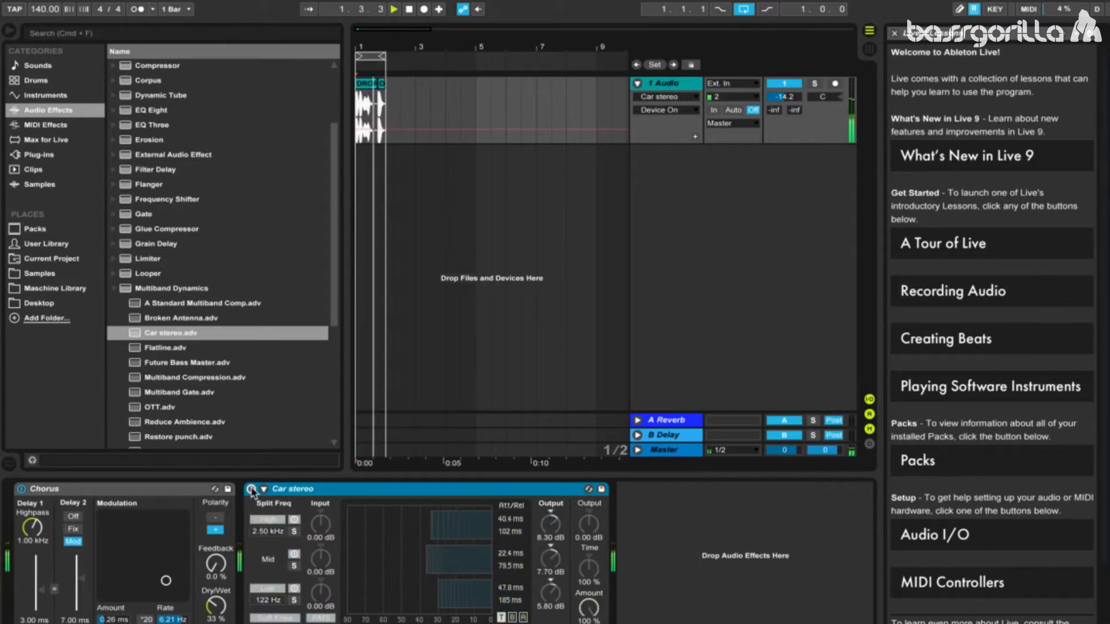
{"action": "left_click", "coordinate": [251, 489]}
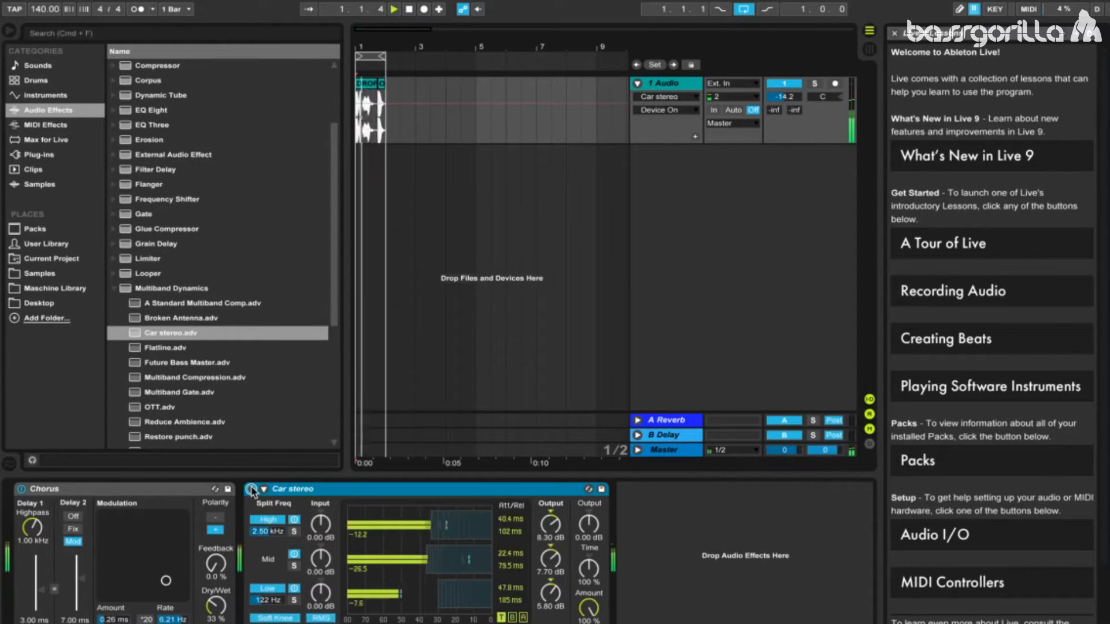
{"action": "left_click", "coordinate": [410, 11]}
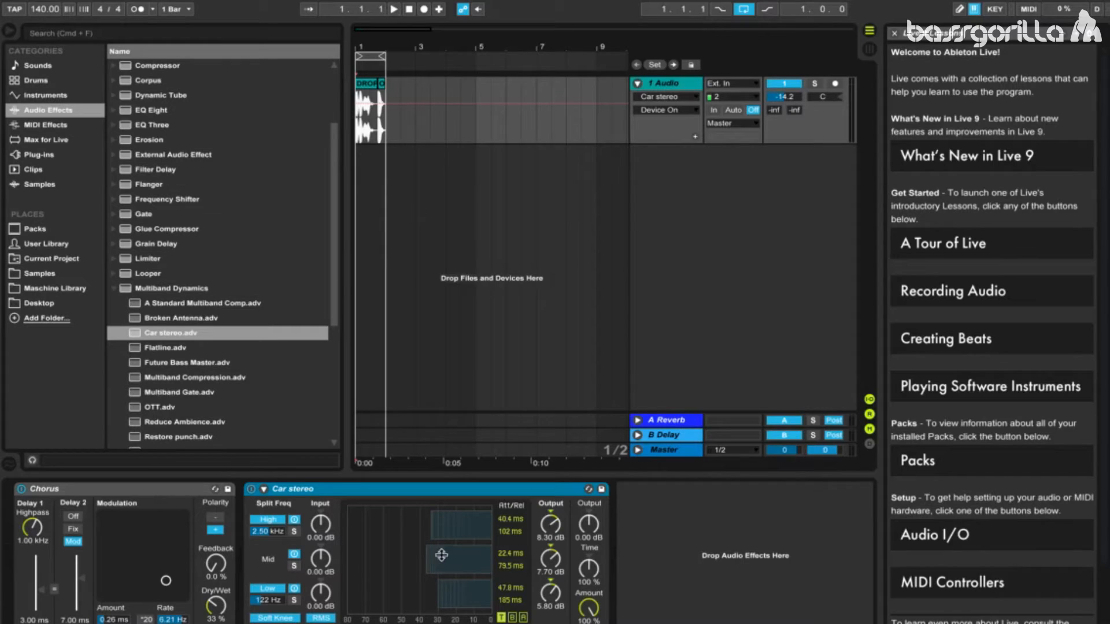
- Raise the Mid band's threshold slightly in the Car stereo device and audition the loop
{"action": "left_click", "coordinate": [393, 9]}
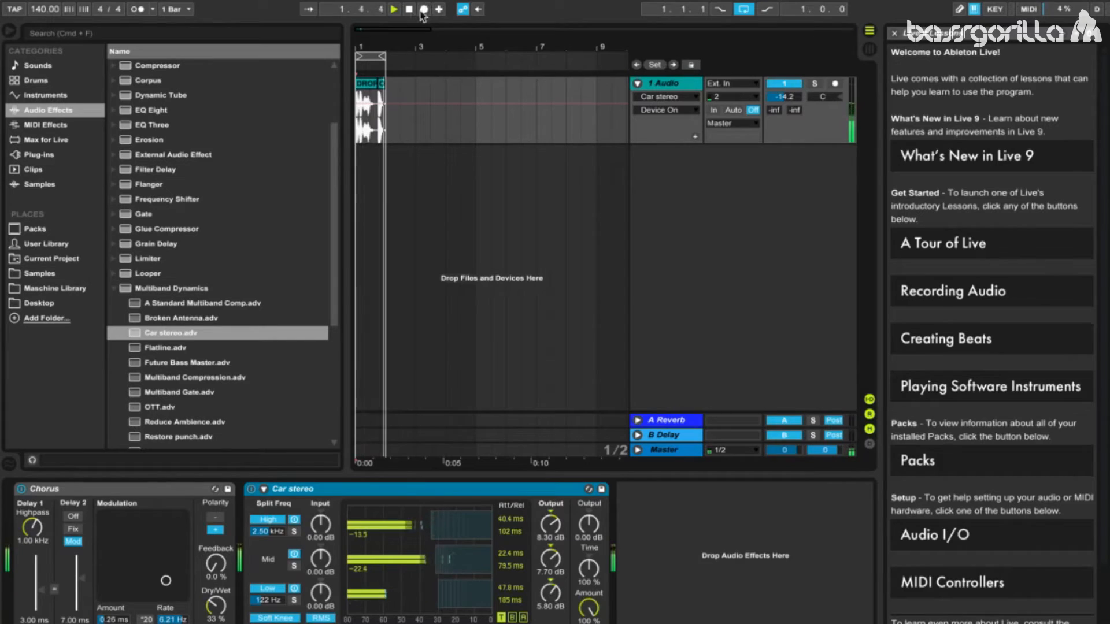
{"action": "key", "text": "space"}
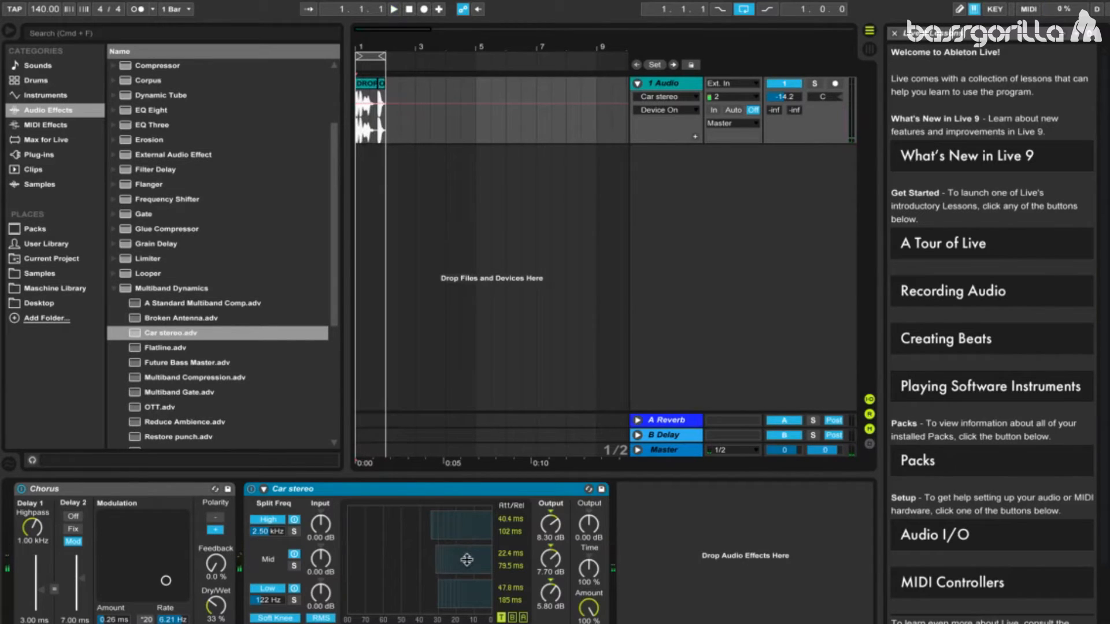
- Set the Mid band's output gain to 6.00 dB and the Low band's to 7.20 dB in the Car stereo device while auditioning the loop
{"action": "left_click", "coordinate": [395, 9]}
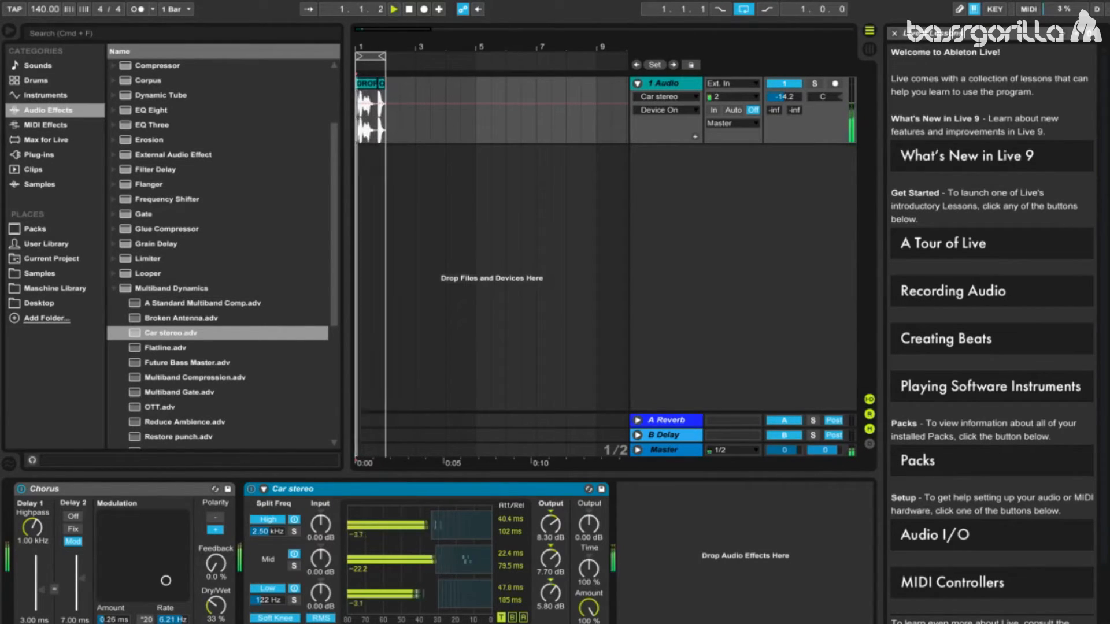
{"action": "key", "text": "space"}
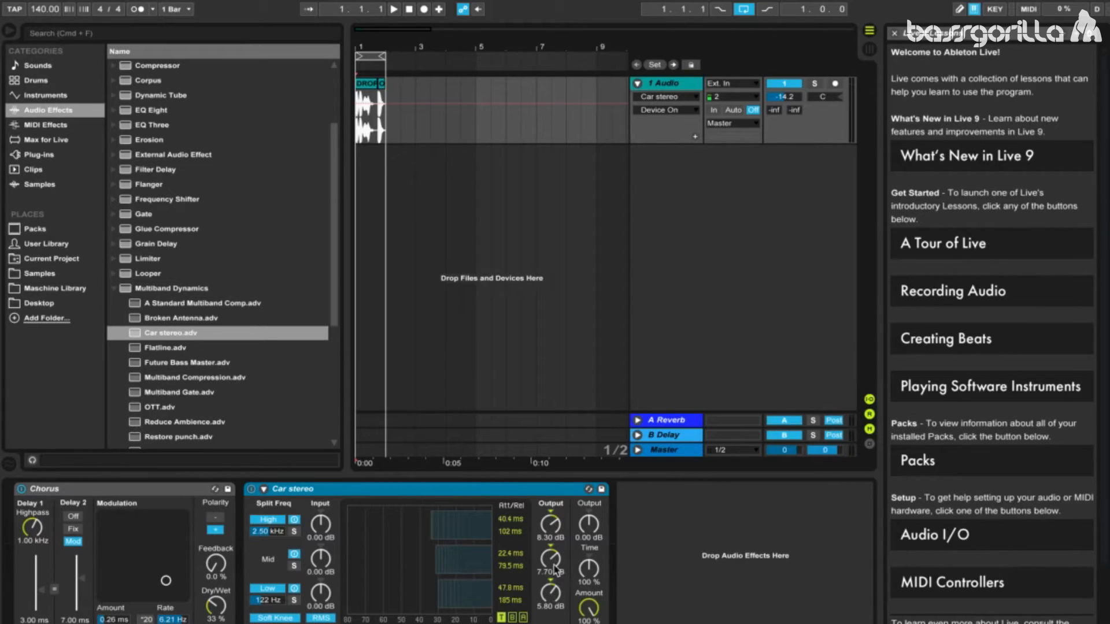
{"action": "left_click", "coordinate": [394, 9]}
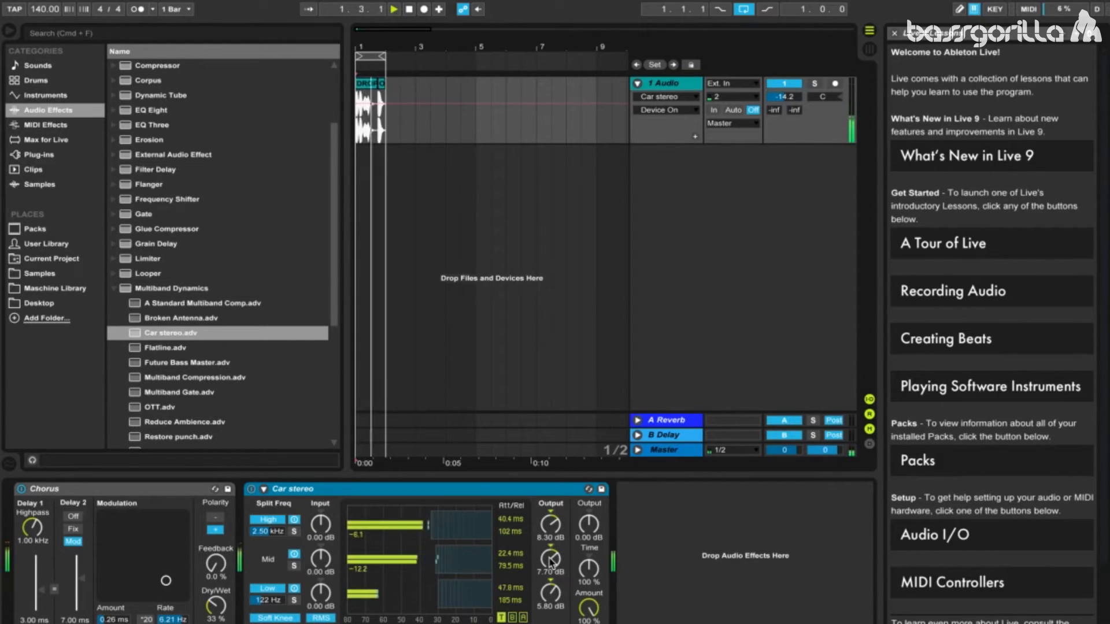
{"action": "left_click", "coordinate": [551, 561]}
{"action": "left_click_drag", "start_coordinate": [550, 559], "coordinate": [553, 579]}
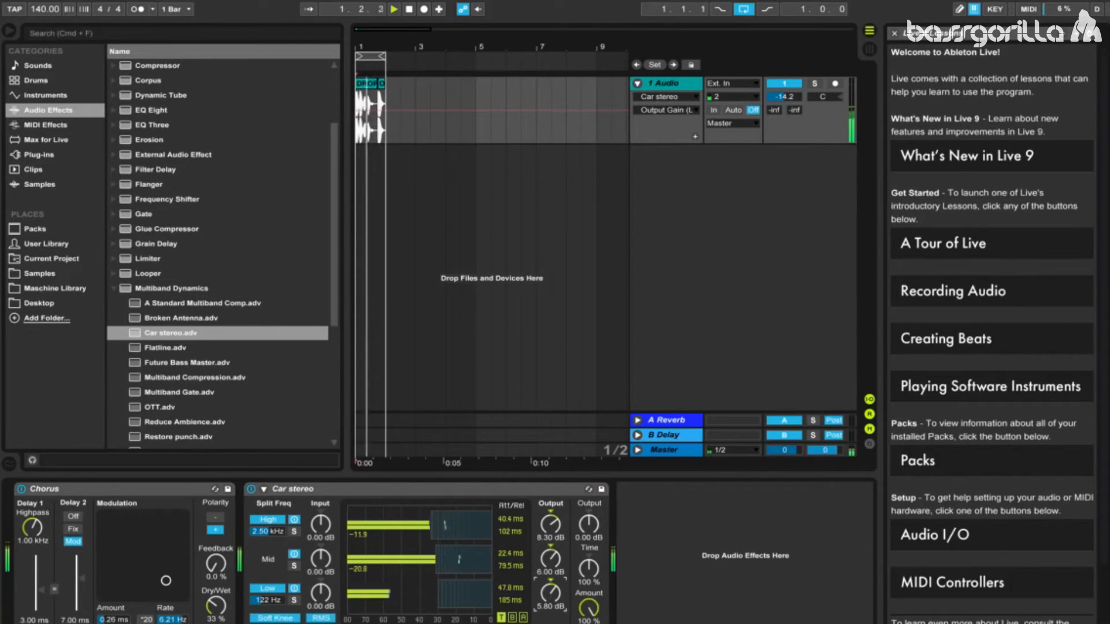
{"action": "left_click_drag", "start_coordinate": [551, 594], "coordinate": [550, 592]}
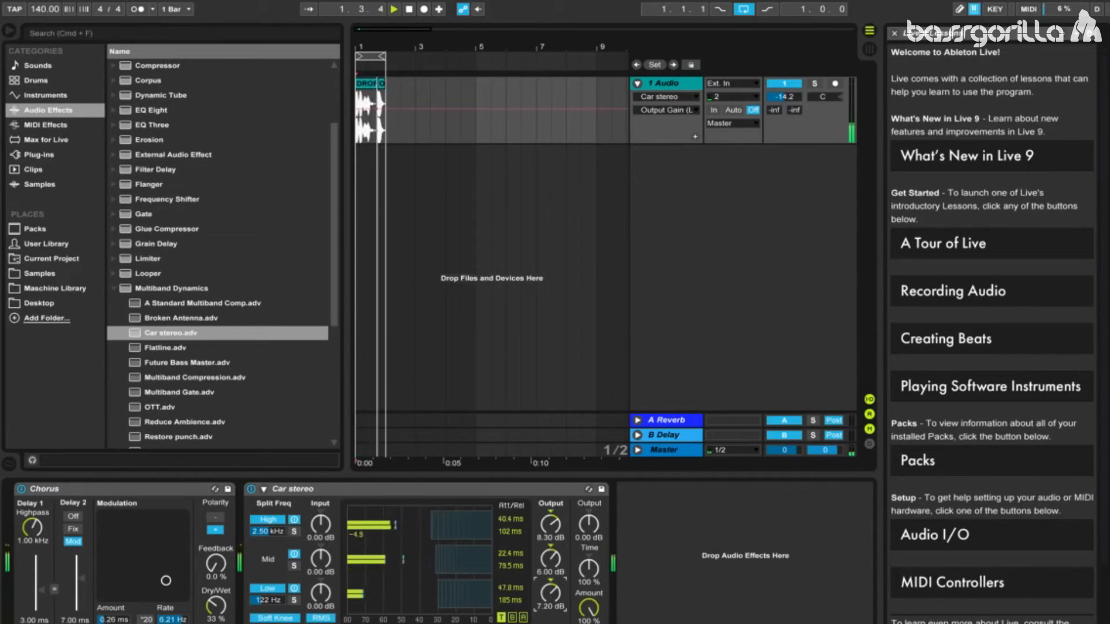
{"action": "left_click", "coordinate": [410, 10]}
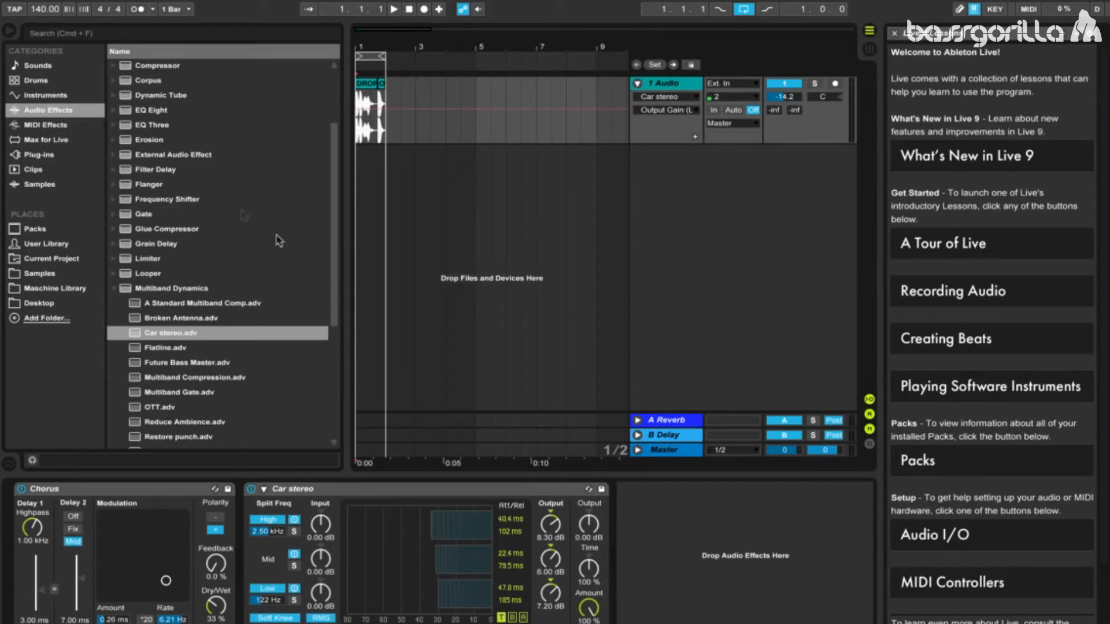
- Add an EQ Eight after the Car stereo device and make its first band a steep low cut at about 130 Hz, auditioning the loop
{"action": "left_click_drag", "start_coordinate": [145, 109], "coordinate": [787, 575]}
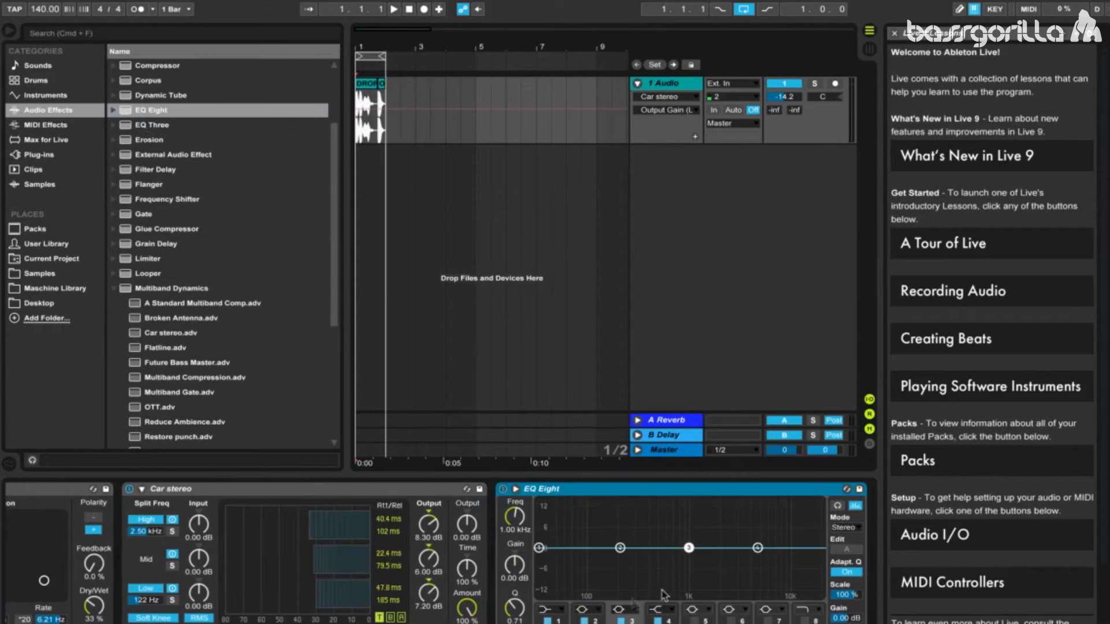
{"action": "left_click", "coordinate": [561, 612]}
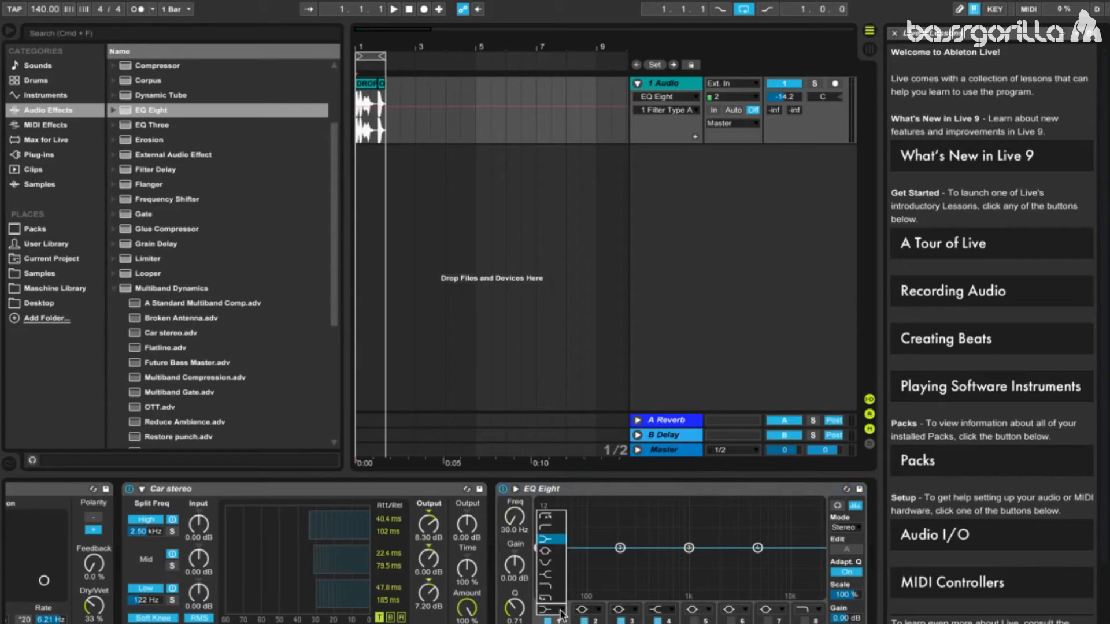
{"action": "left_click", "coordinate": [553, 521]}
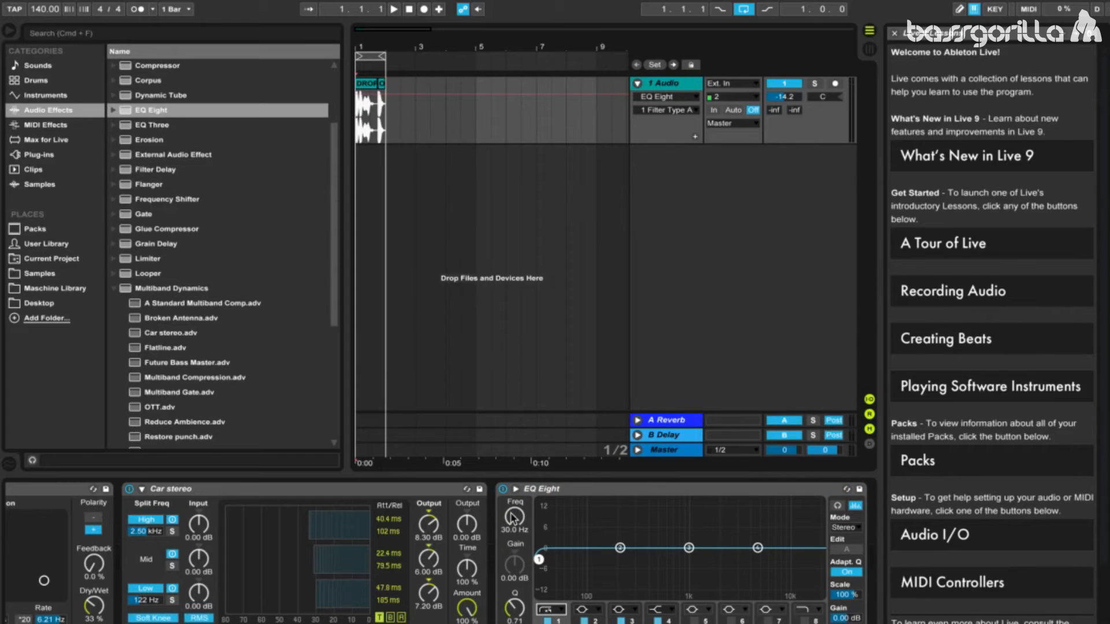
{"action": "left_click_drag", "start_coordinate": [514, 518], "coordinate": [513, 495]}
{"action": "key", "text": "space"}
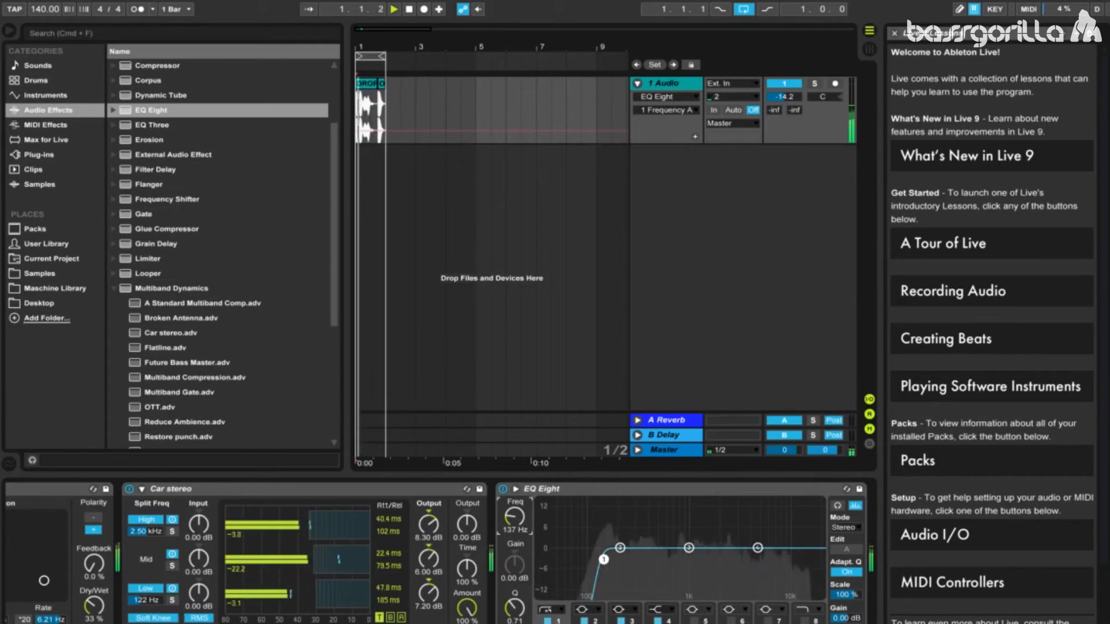
{"action": "left_click_drag", "start_coordinate": [515, 519], "coordinate": [515, 519]}
{"action": "key", "text": "space"}
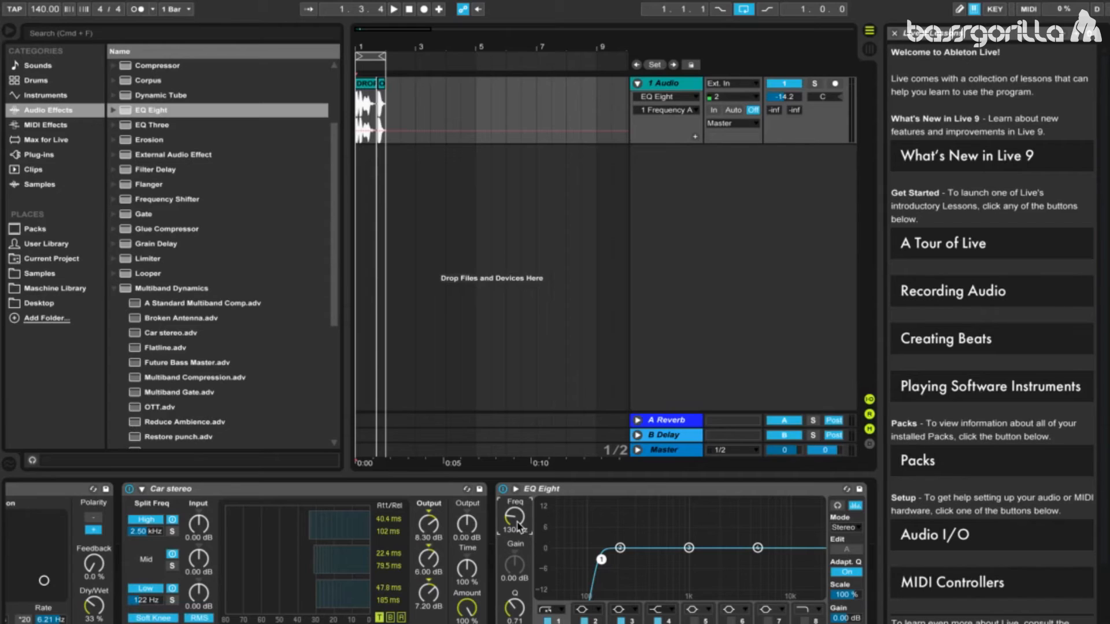
- Set EQ Eight's second band to a bell at 13.9 kHz with 2.85 dB gain and audition the loop
{"action": "left_click", "coordinate": [584, 610]}
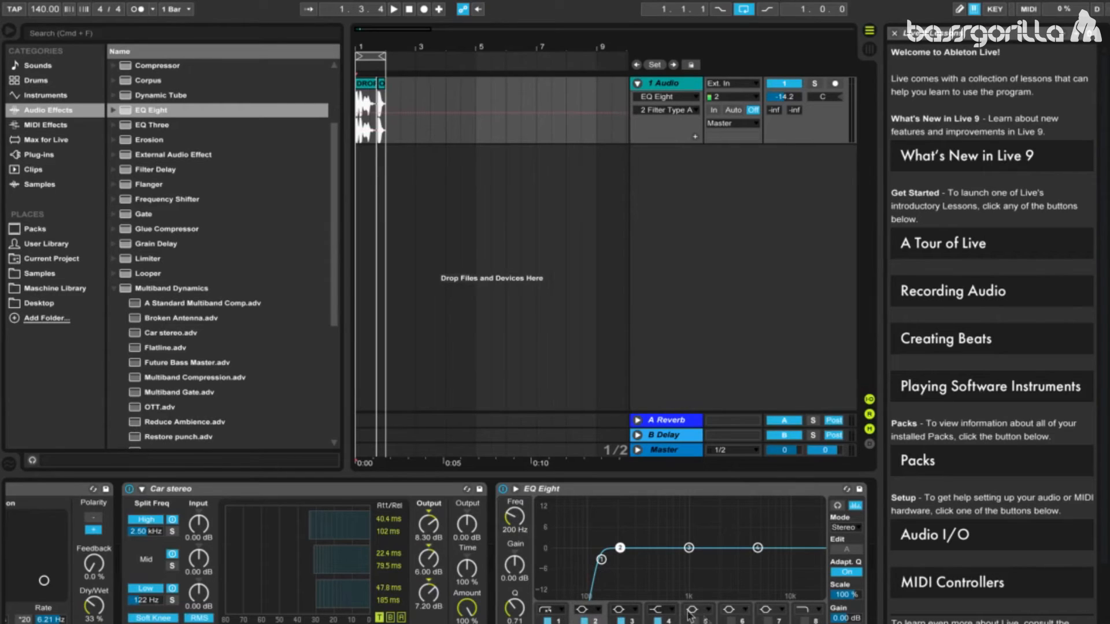
{"action": "left_click", "coordinate": [599, 611]}
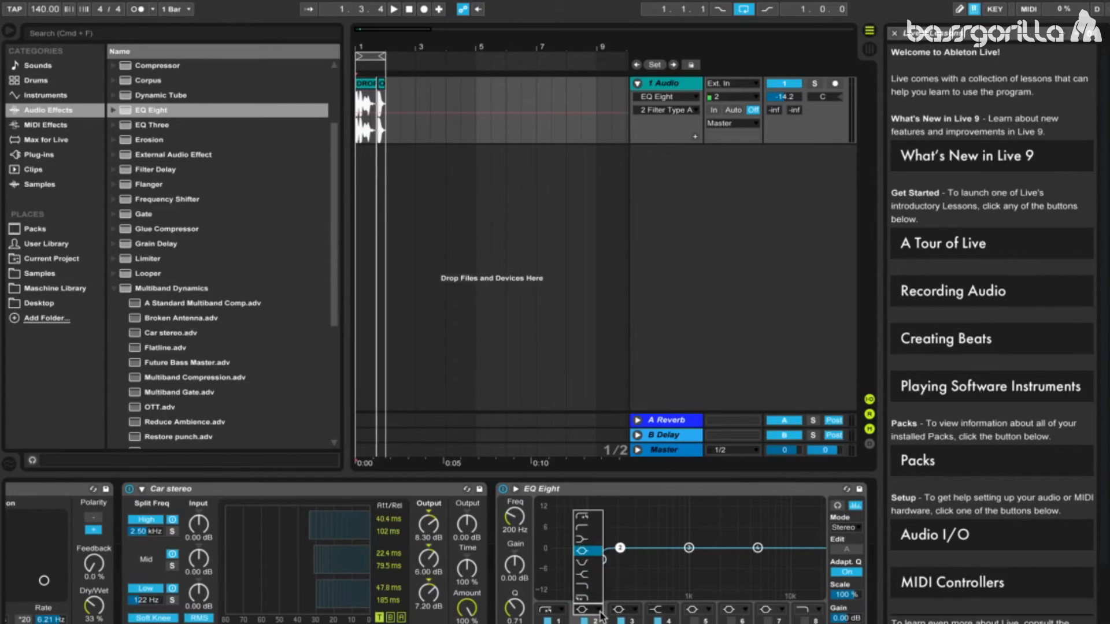
{"action": "left_click", "coordinate": [592, 552]}
{"action": "left_click_drag", "start_coordinate": [514, 529], "coordinate": [514, 525]}
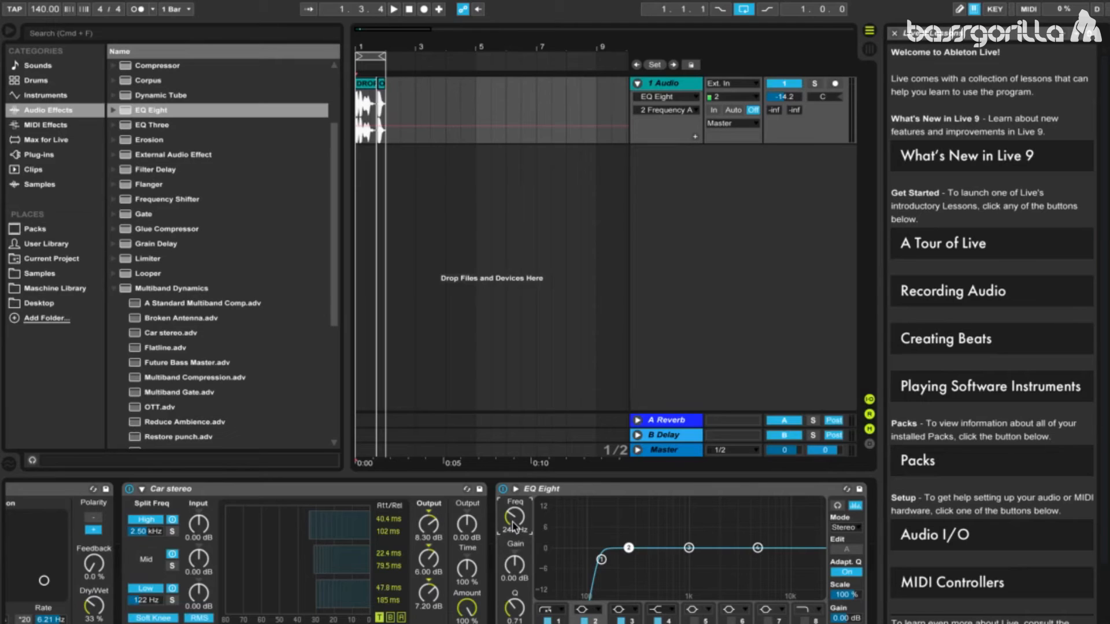
{"action": "left_click_drag", "start_coordinate": [514, 526], "coordinate": [593, 460]}
{"action": "type", "text": "13900"}
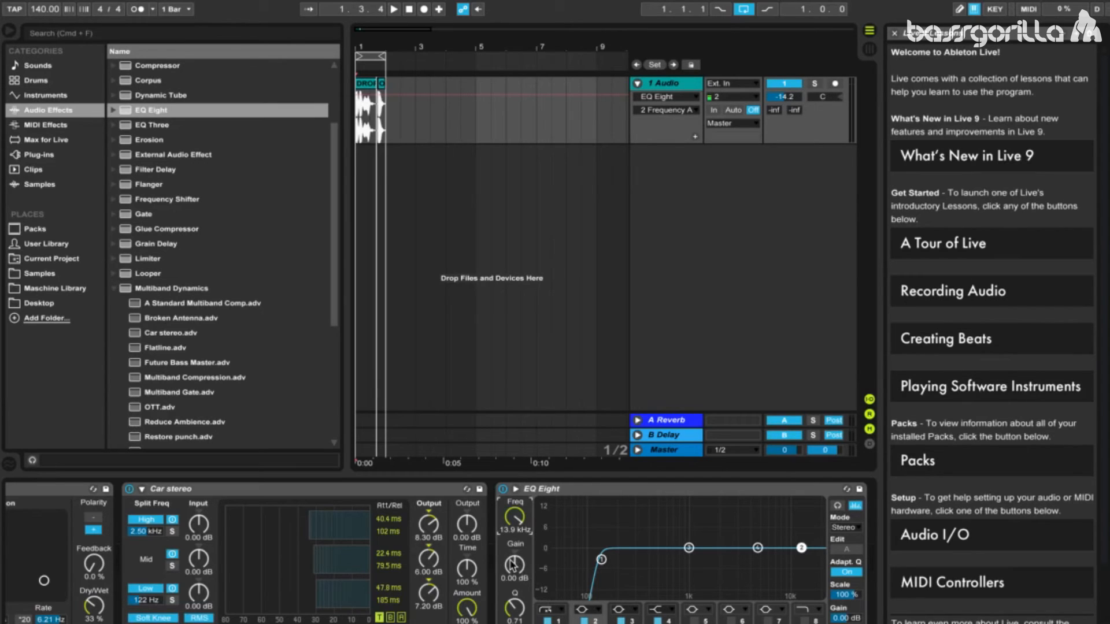
{"action": "left_click_drag", "start_coordinate": [513, 566], "coordinate": [513, 553]}
{"action": "key", "text": "space"}
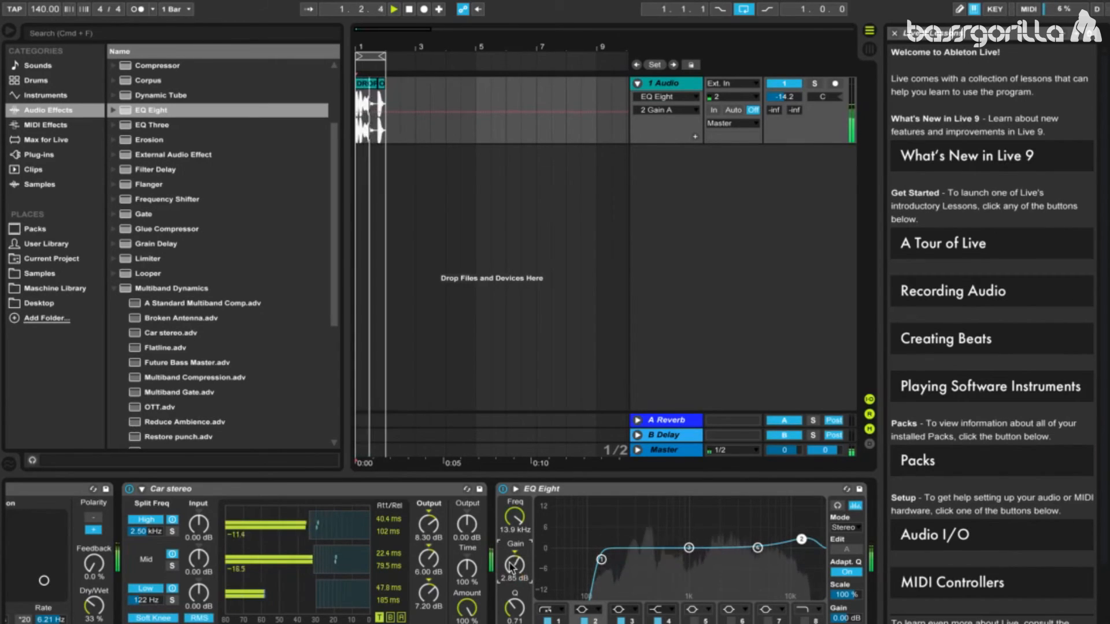
{"action": "key", "text": "space"}
- Add a Compressor after the EQ Eight and set its ratio to 6.09:1
{"action": "scroll", "coordinate": [746, 580], "scroll_direction": "right", "scroll_amount": 3}
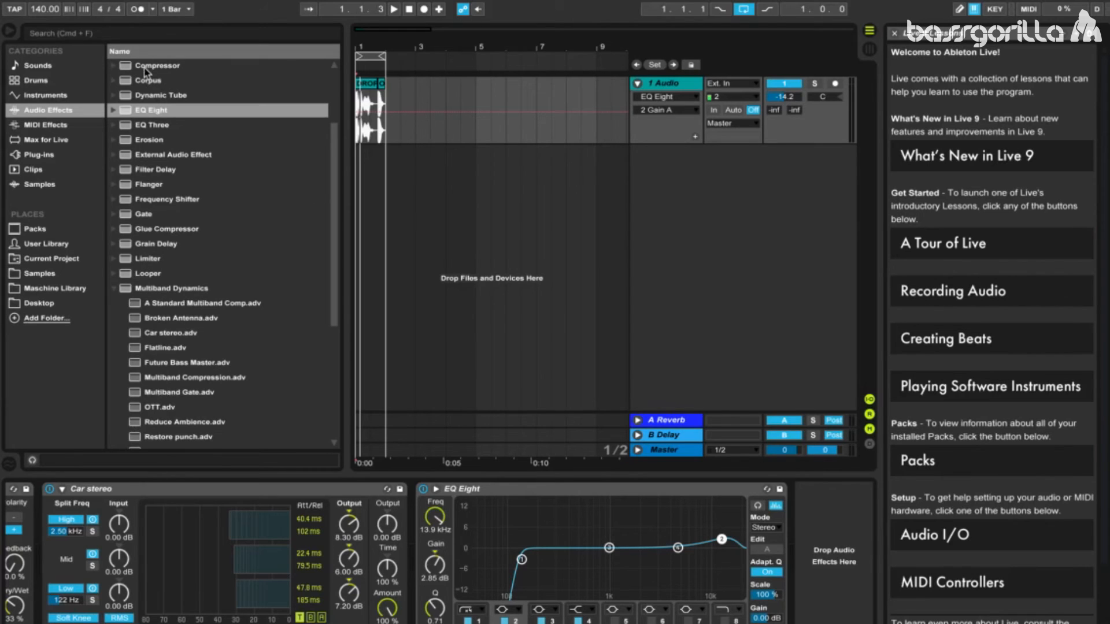
{"action": "left_click_drag", "start_coordinate": [145, 72], "coordinate": [813, 514]}
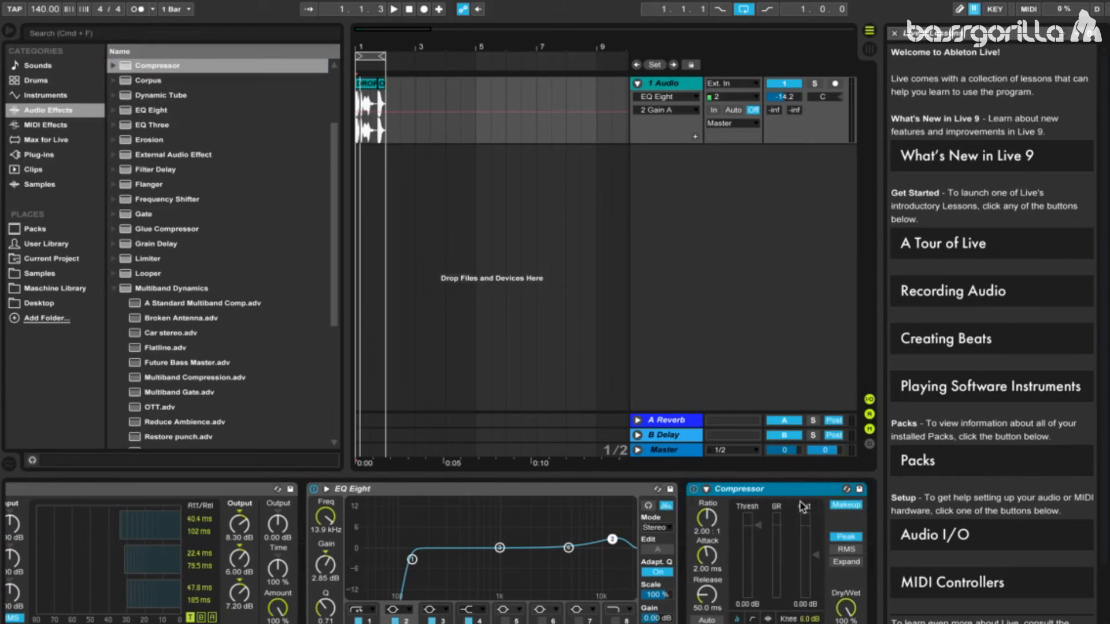
{"action": "left_click_drag", "start_coordinate": [708, 519], "coordinate": [712, 505]}
{"action": "key", "text": "space"}
{"action": "key", "text": "space"}
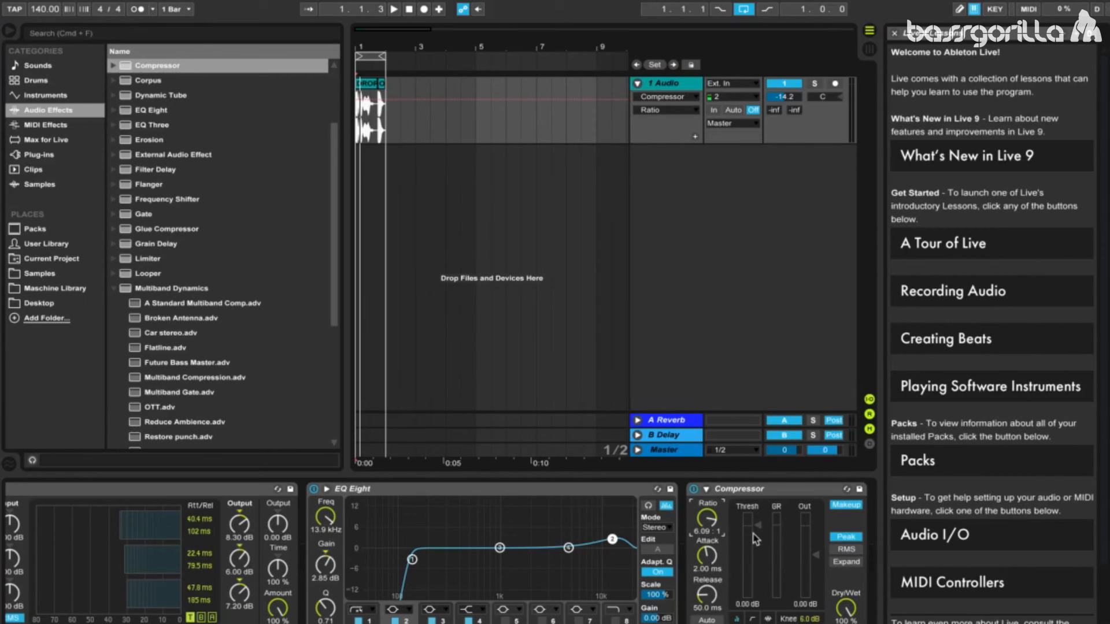
- Set the Compressor's threshold to -19.6 dB and its output gain to -6.94 dB while auditioning the loop
{"action": "key", "text": "space"}
{"action": "left_click_drag", "start_coordinate": [757, 527], "coordinate": [757, 565]}
{"action": "key", "text": "space"}
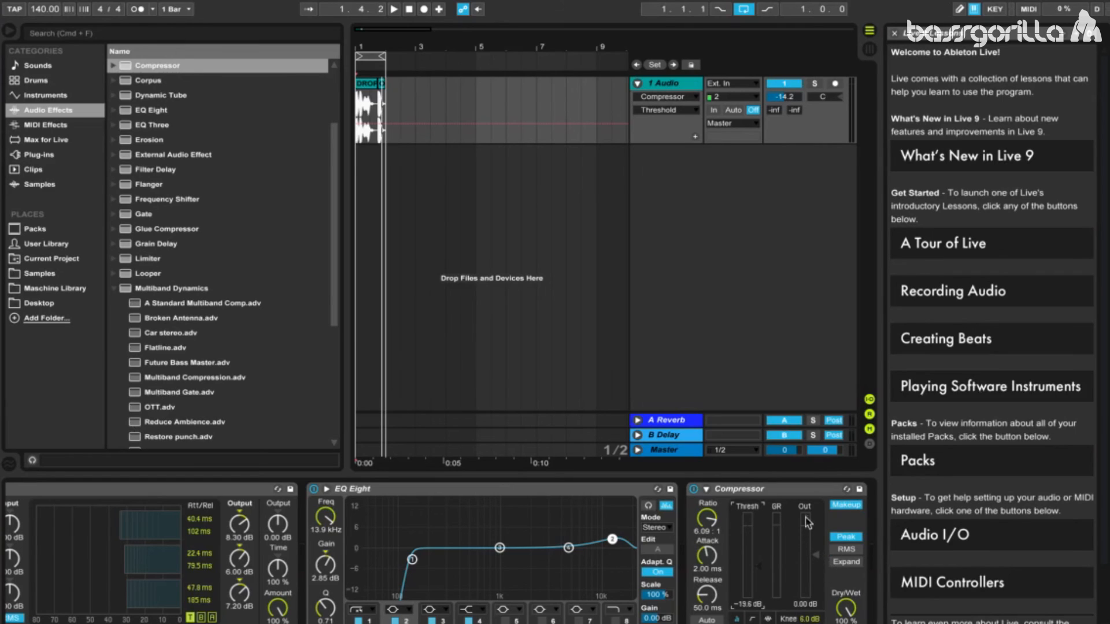
{"action": "key", "text": "space"}
{"action": "left_click_drag", "start_coordinate": [817, 554], "coordinate": [816, 565]}
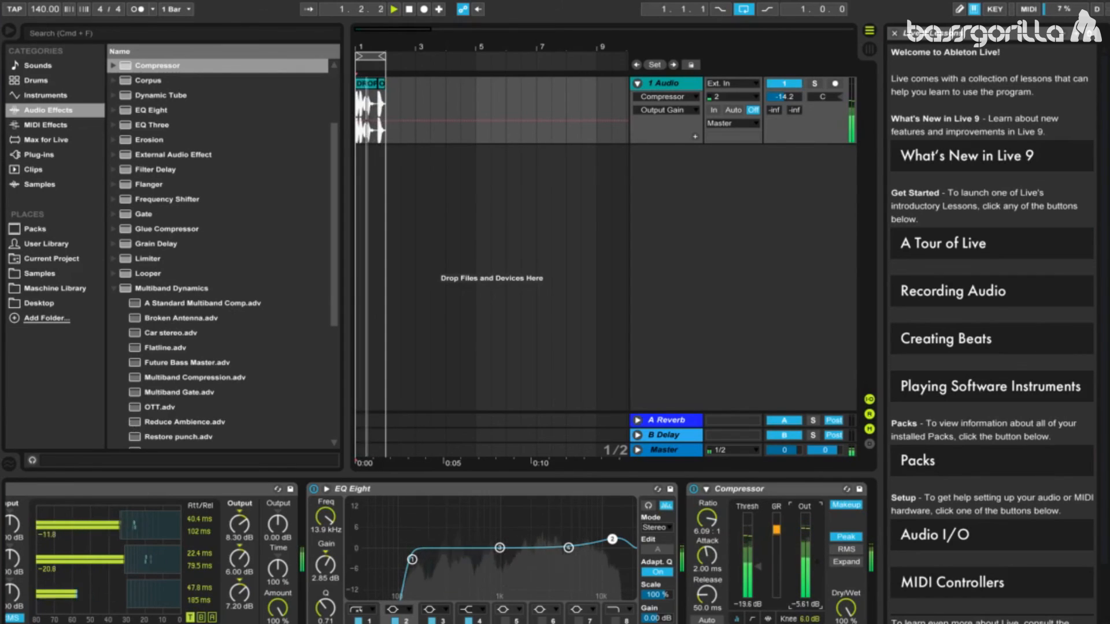
{"action": "left_click_drag", "start_coordinate": [816, 565], "coordinate": [816, 568]}
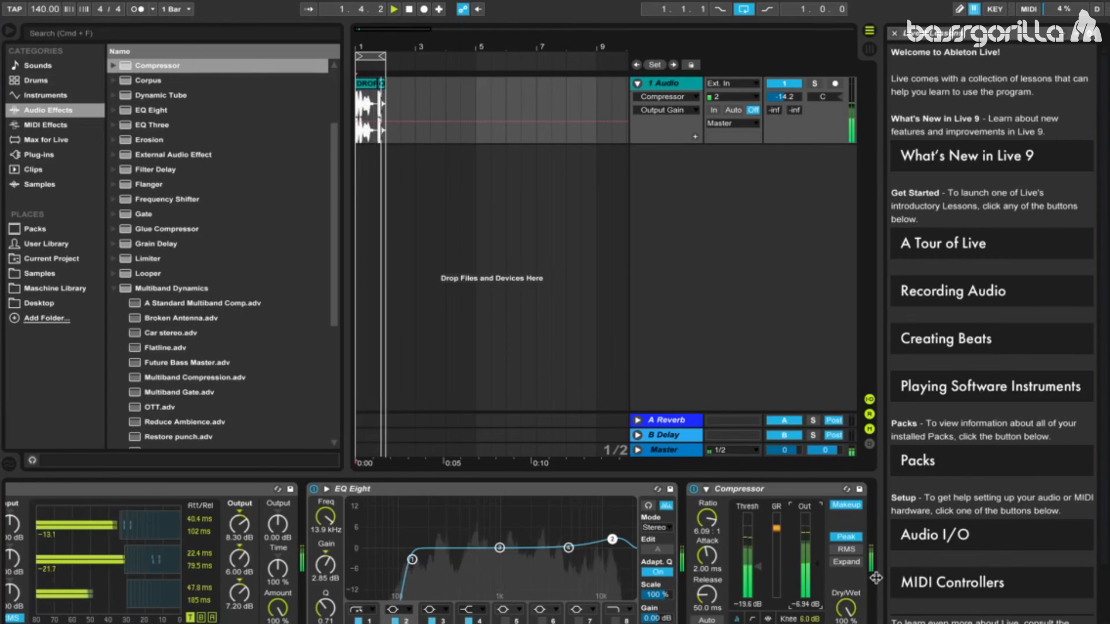
{"action": "key", "text": "space"}
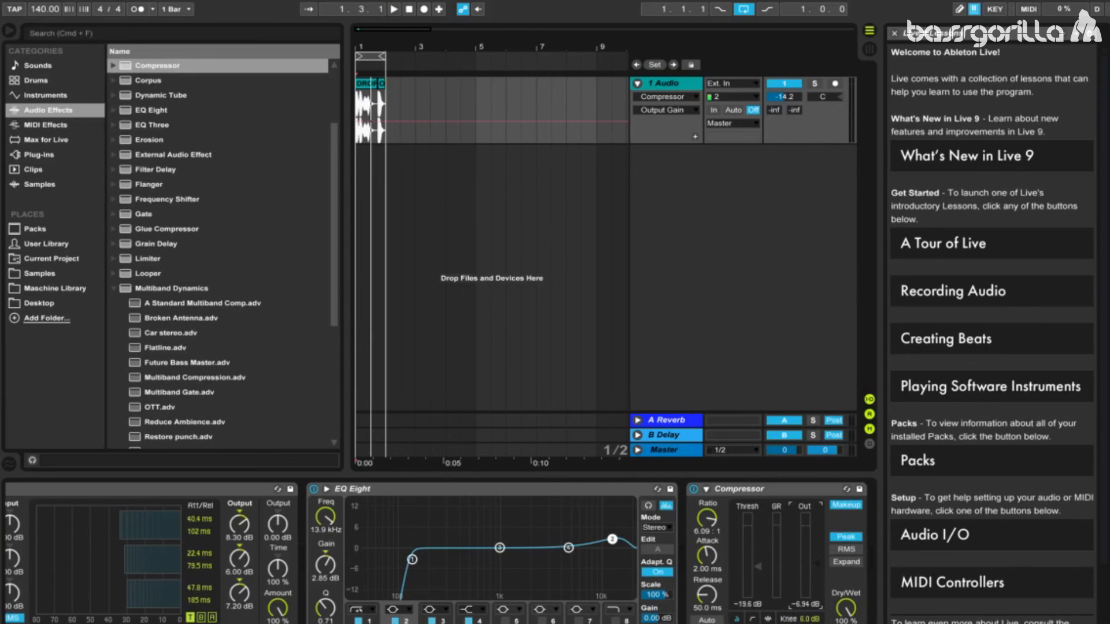
- Group the Chorus, Car stereo, EQ Eight and Compressor devices into one Audio Effect Rack and save the rack as a preset in the User Library
{"action": "scroll", "coordinate": [833, 538], "scroll_direction": "right", "scroll_amount": 3}
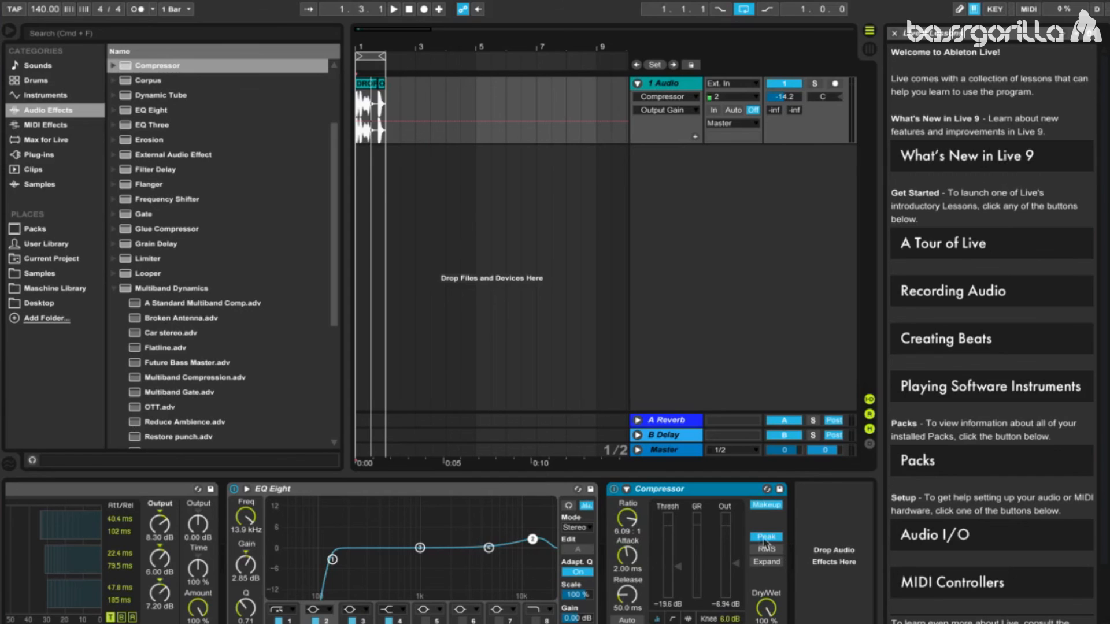
{"action": "scroll", "coordinate": [807, 617], "scroll_direction": "left", "scroll_amount": 15}
{"action": "scroll", "coordinate": [507, 553], "scroll_direction": "right", "scroll_amount": 15}
{"action": "scroll", "coordinate": [149, 523], "scroll_direction": "left", "scroll_amount": 15}
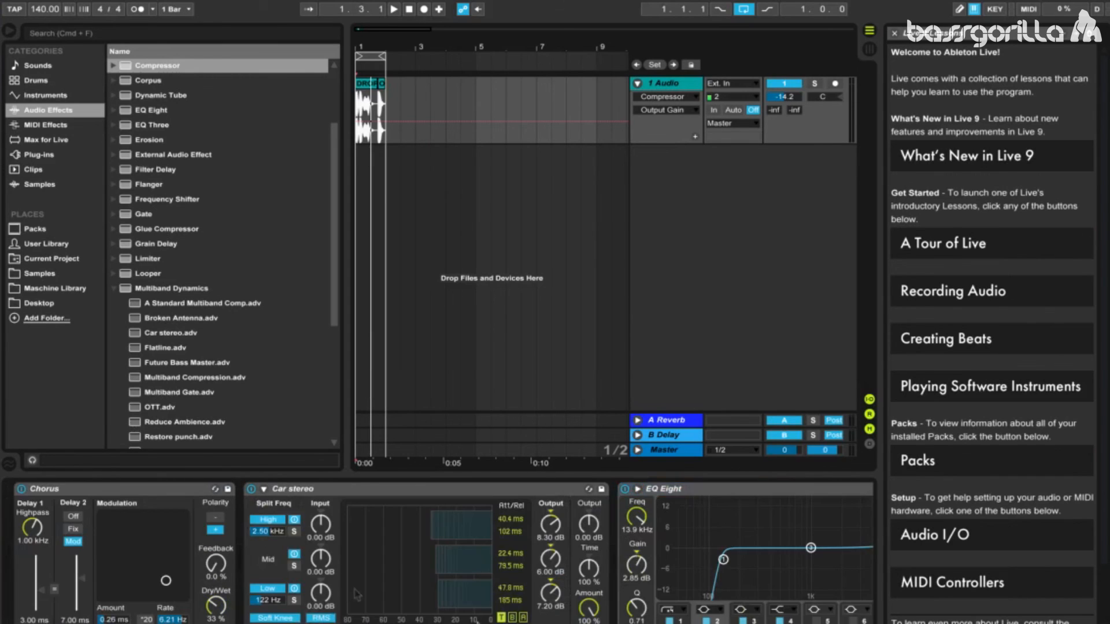
{"action": "right_click", "coordinate": [139, 491]}
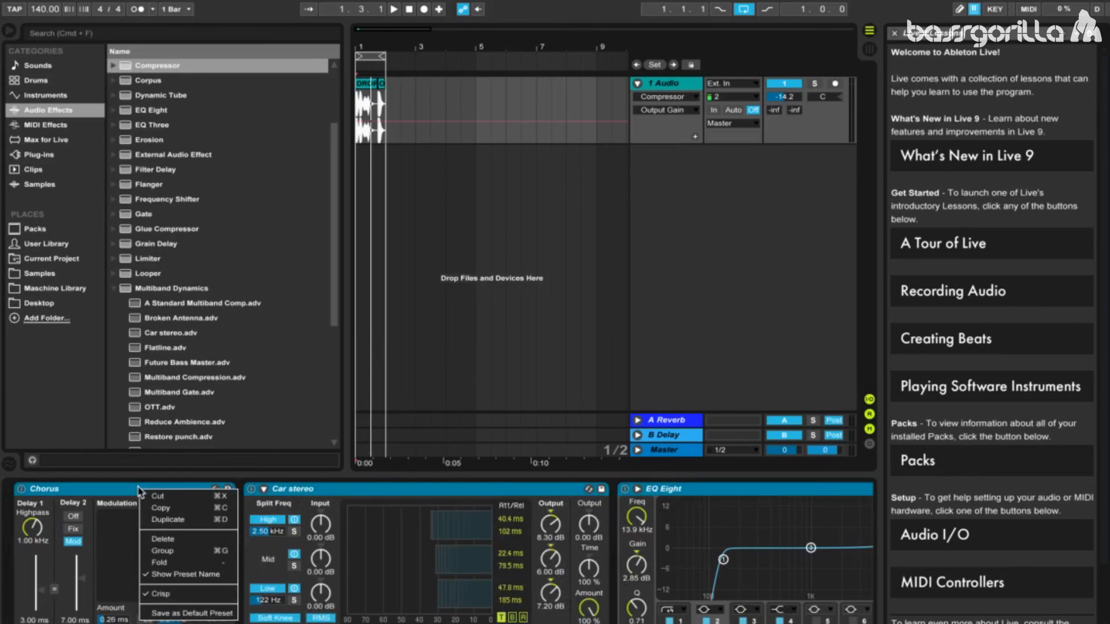
{"action": "left_click", "coordinate": [194, 552]}
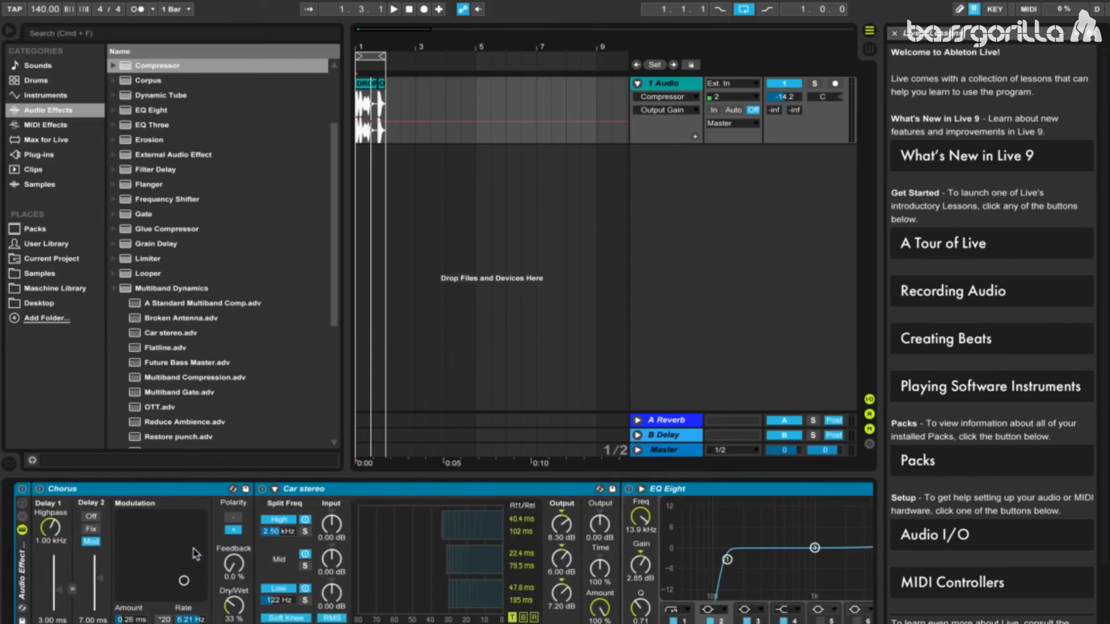
{"action": "left_click", "coordinate": [22, 619]}
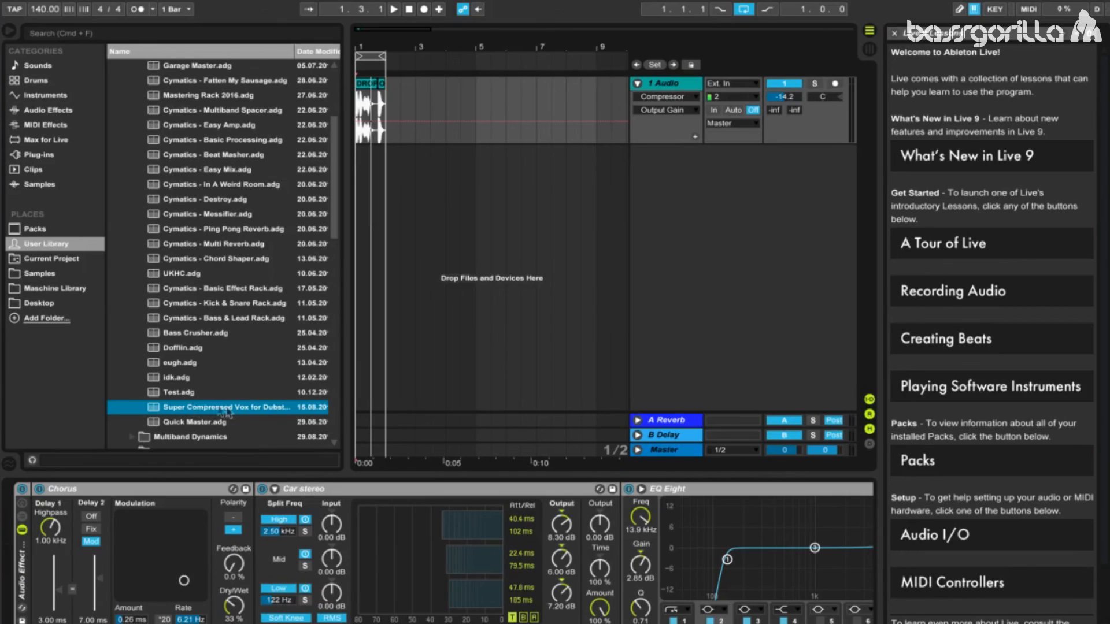